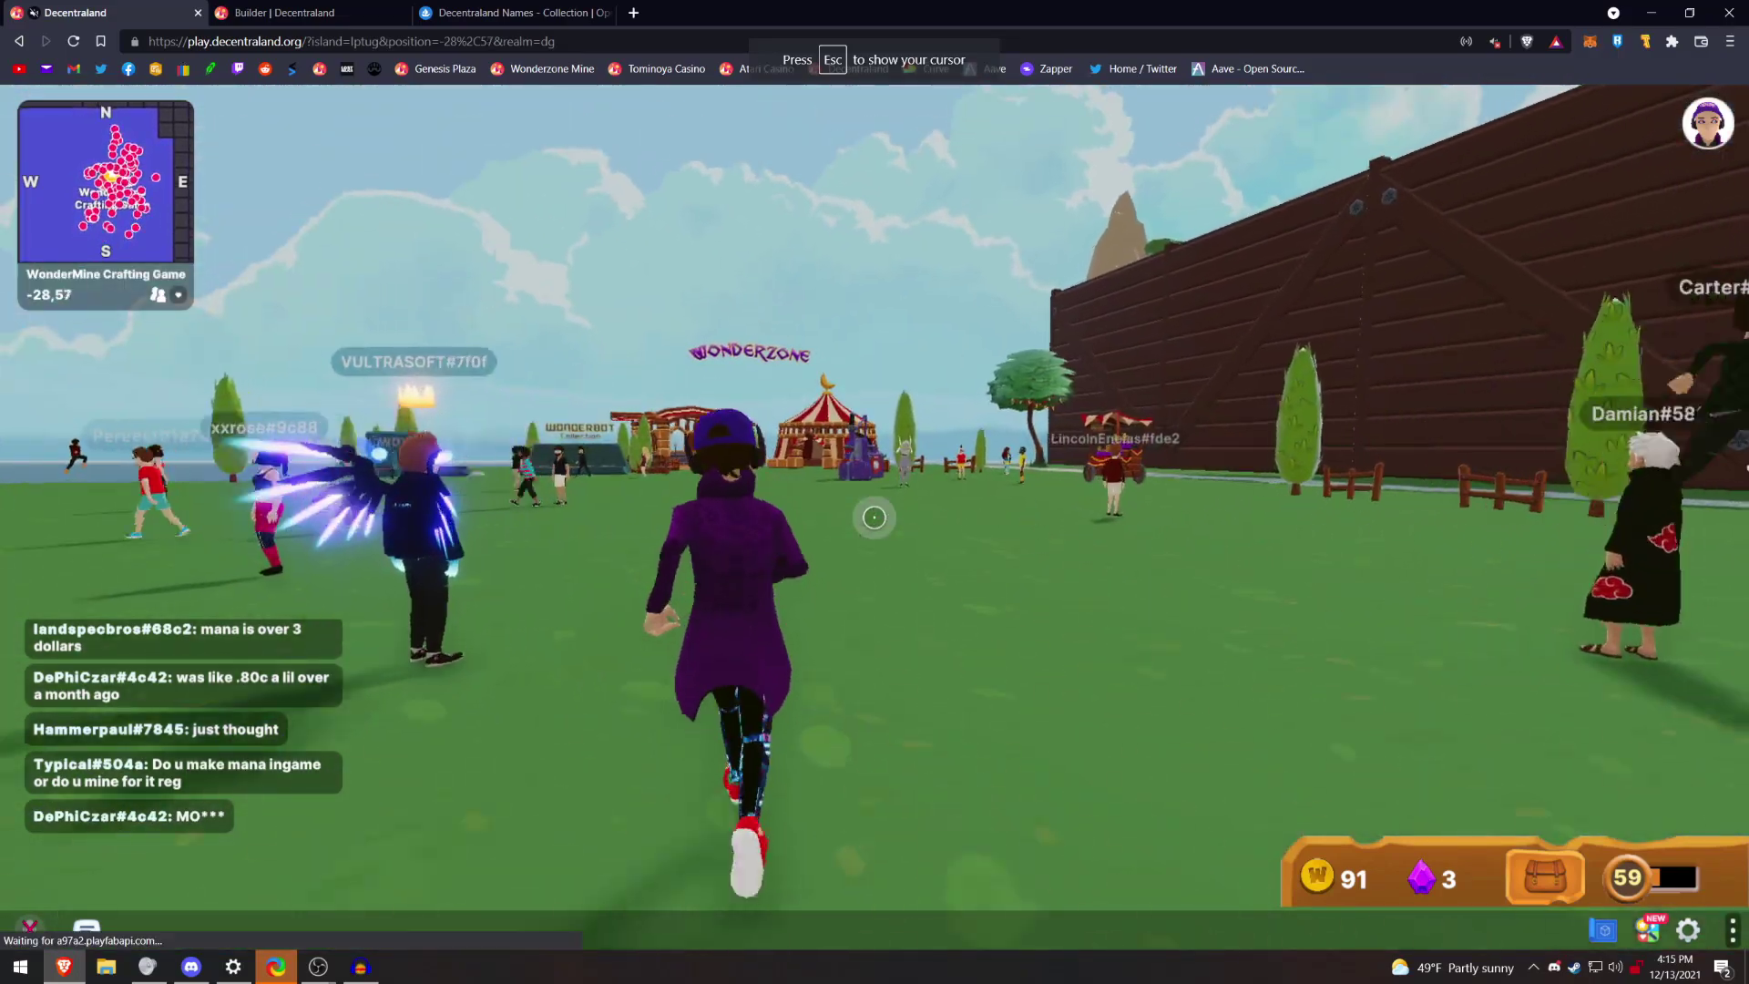
# Walk the avatar across the WonderMine Crafting Game field toward the meteors and switch to first-person view
pyautogui.press('d')
pyautogui.press('w')
pyautogui.press('w')
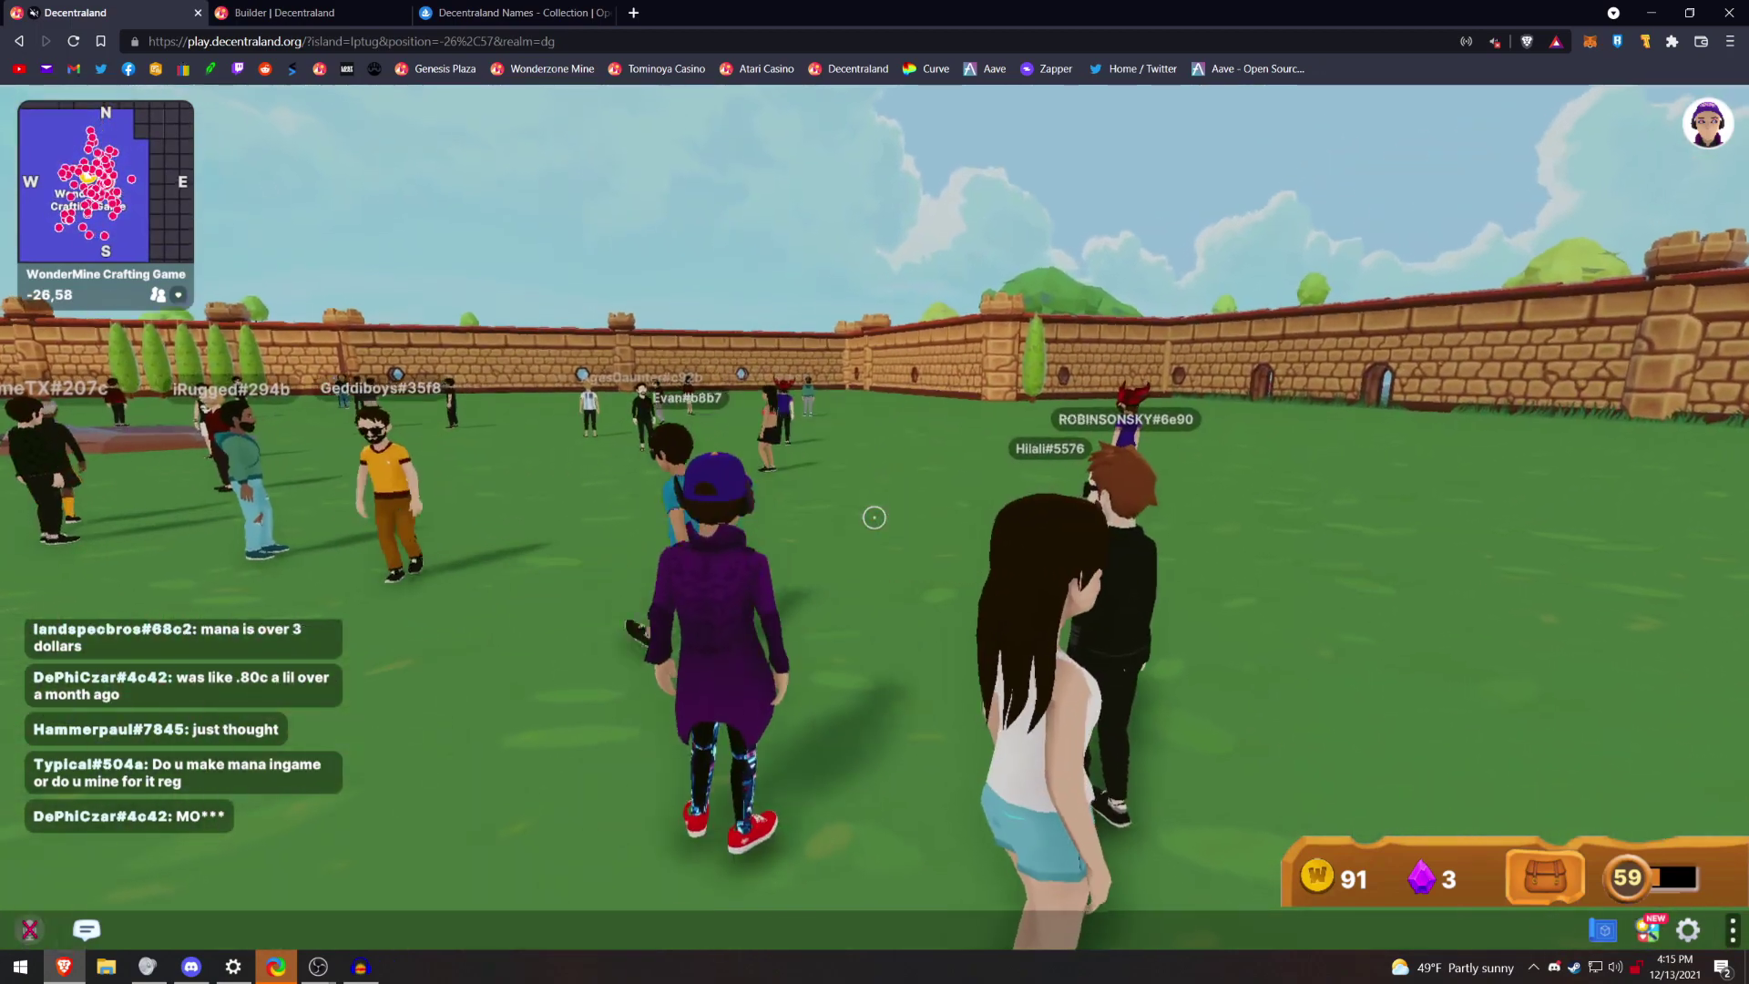
pyautogui.press('w')
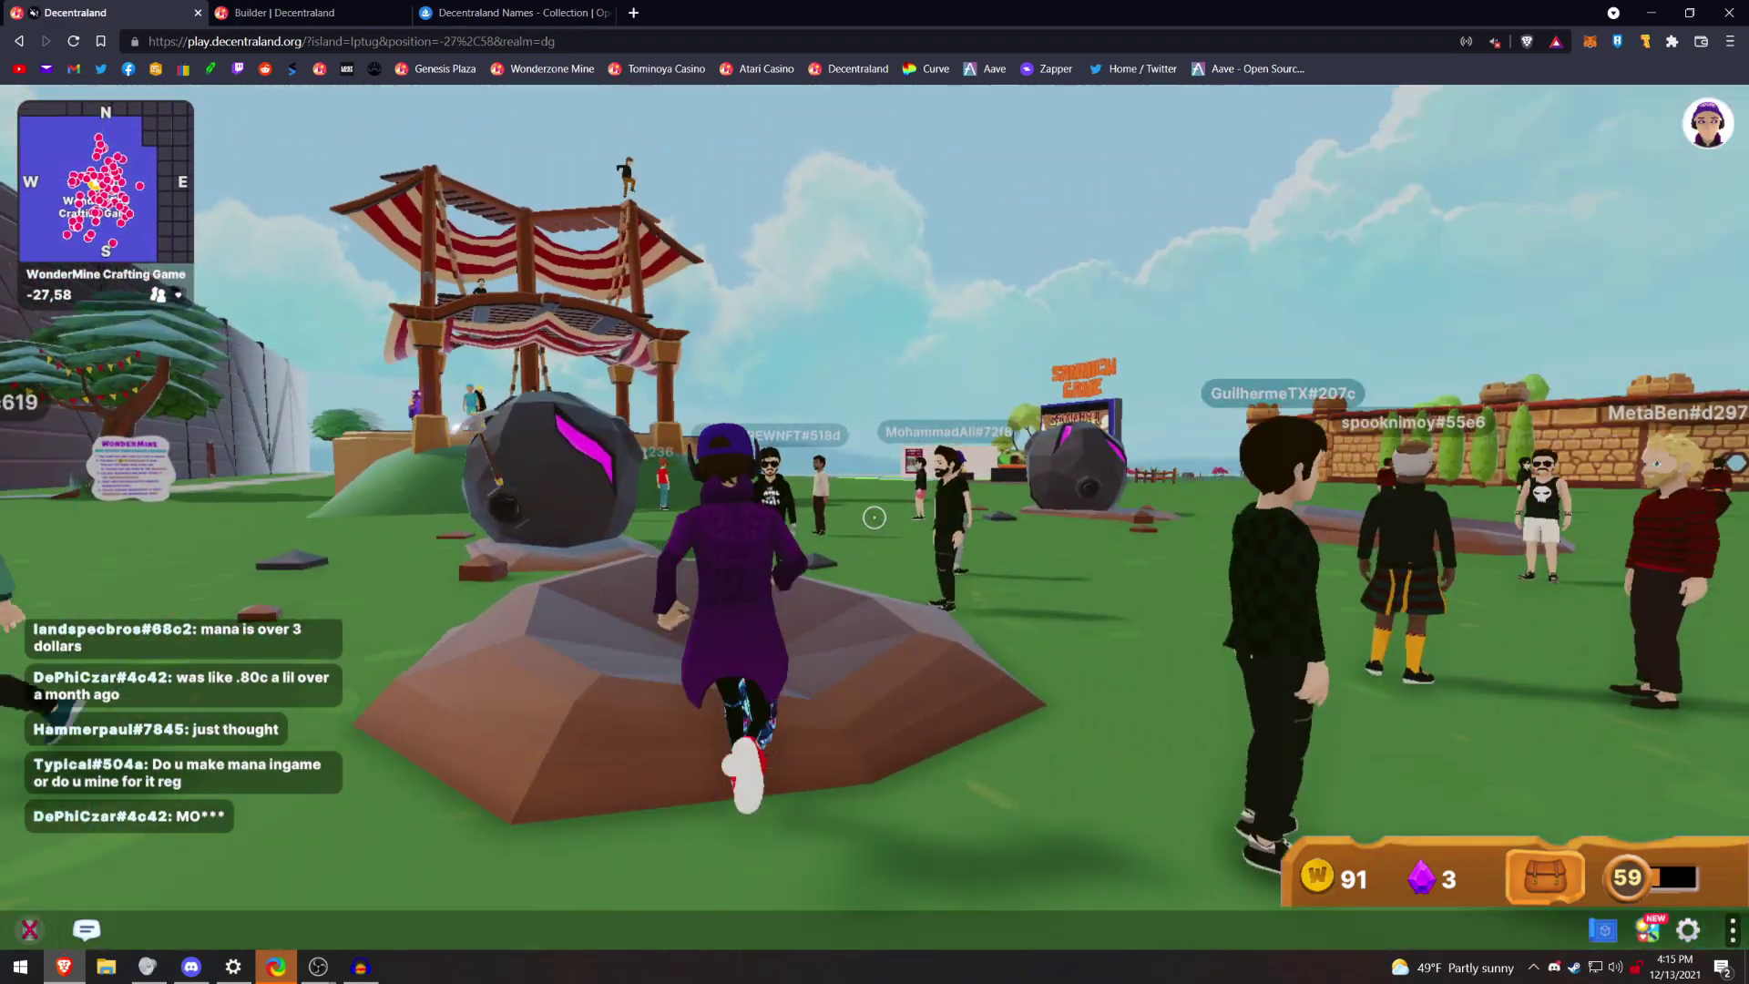
pyautogui.press('w')
pyautogui.press('v')
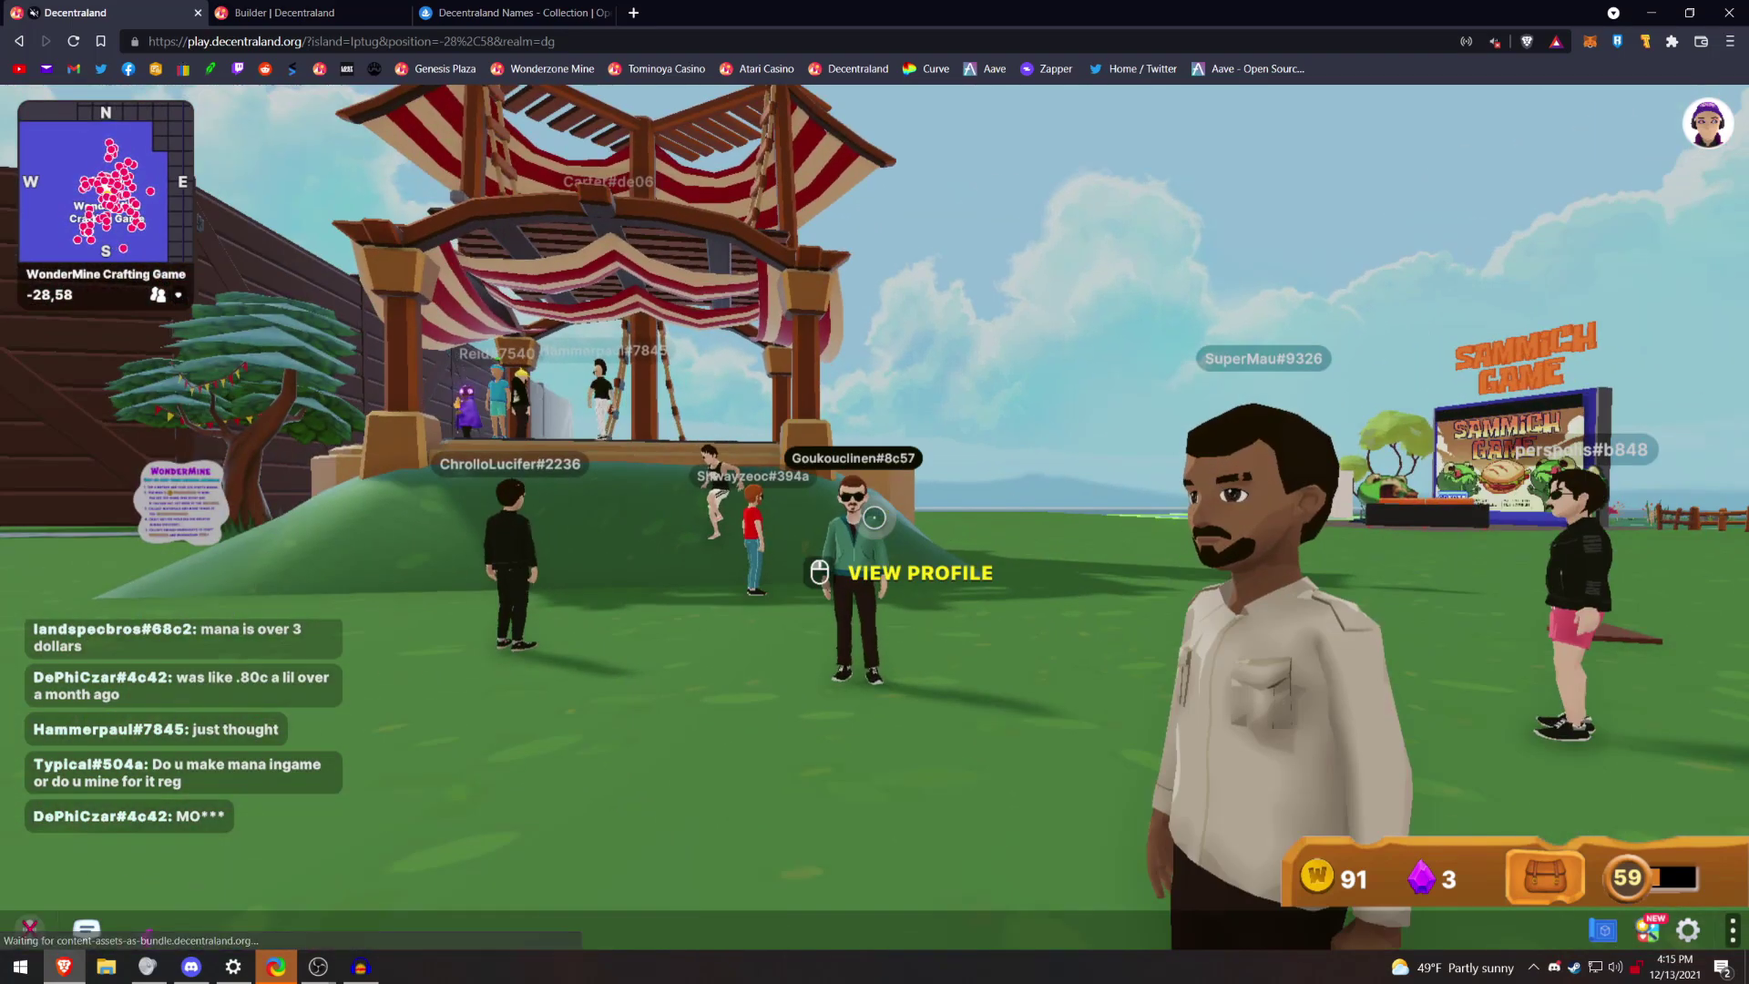
# Explore the field in first-person view, approaching the striped pavilion and heading on toward the stone wall
pyautogui.press('w')
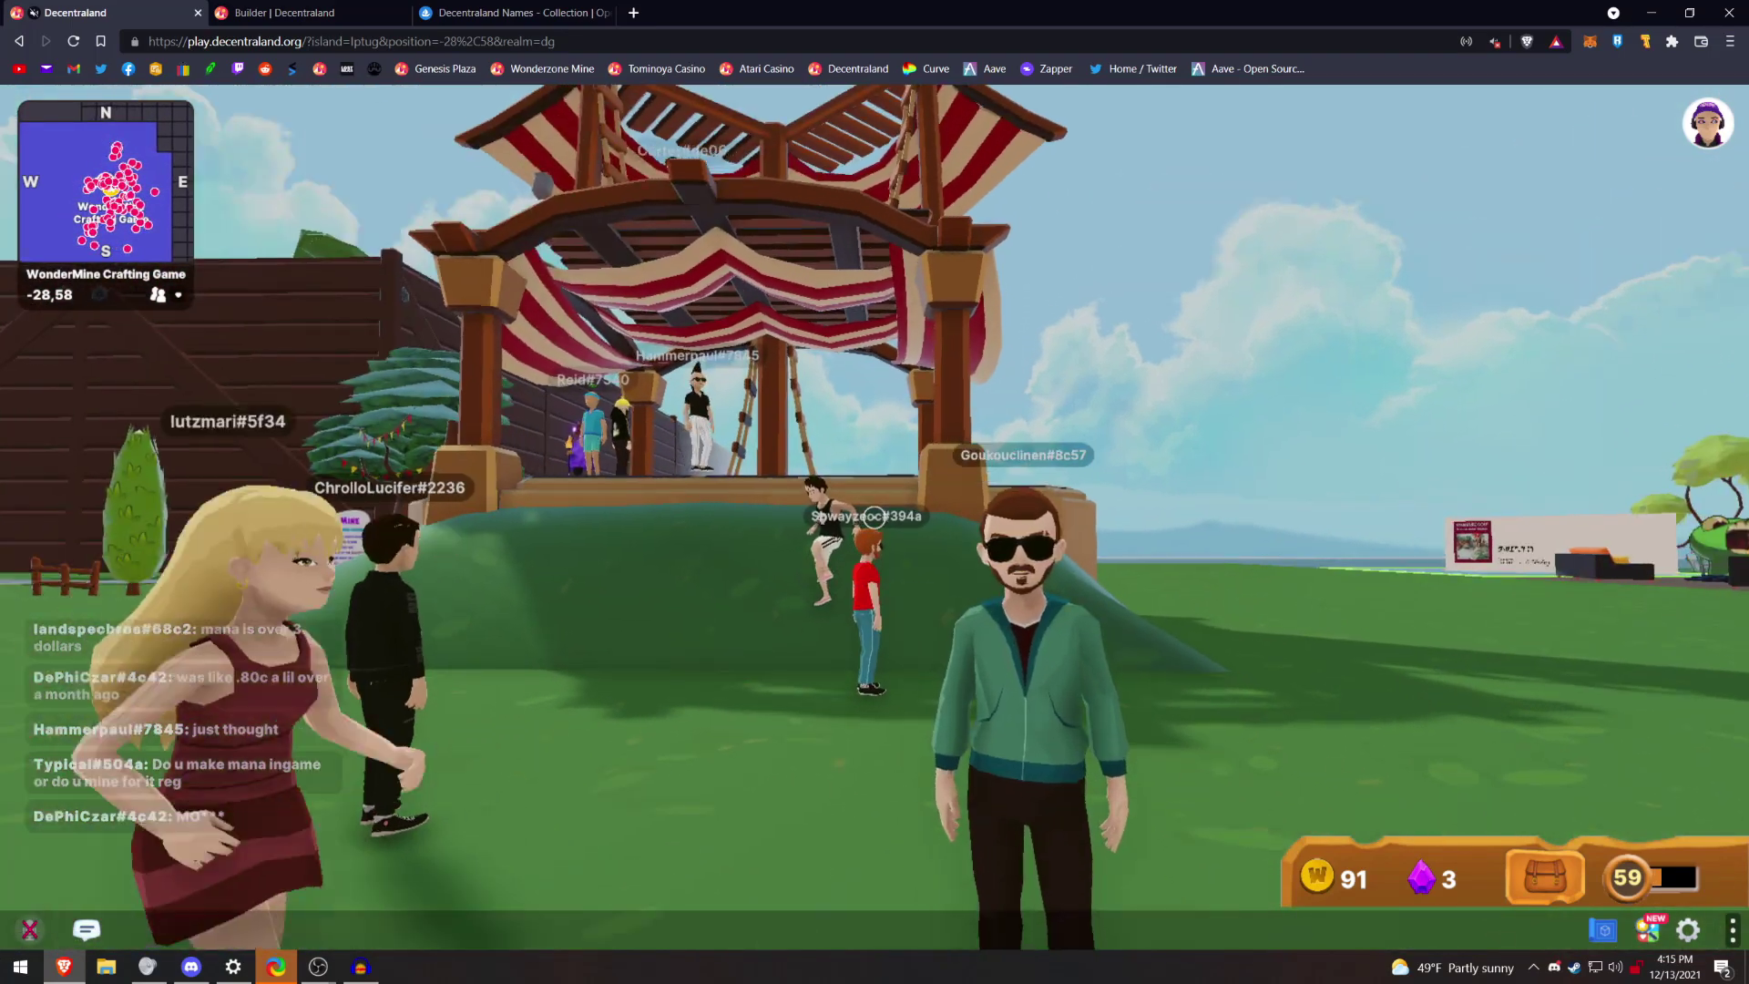
pyautogui.press('w')
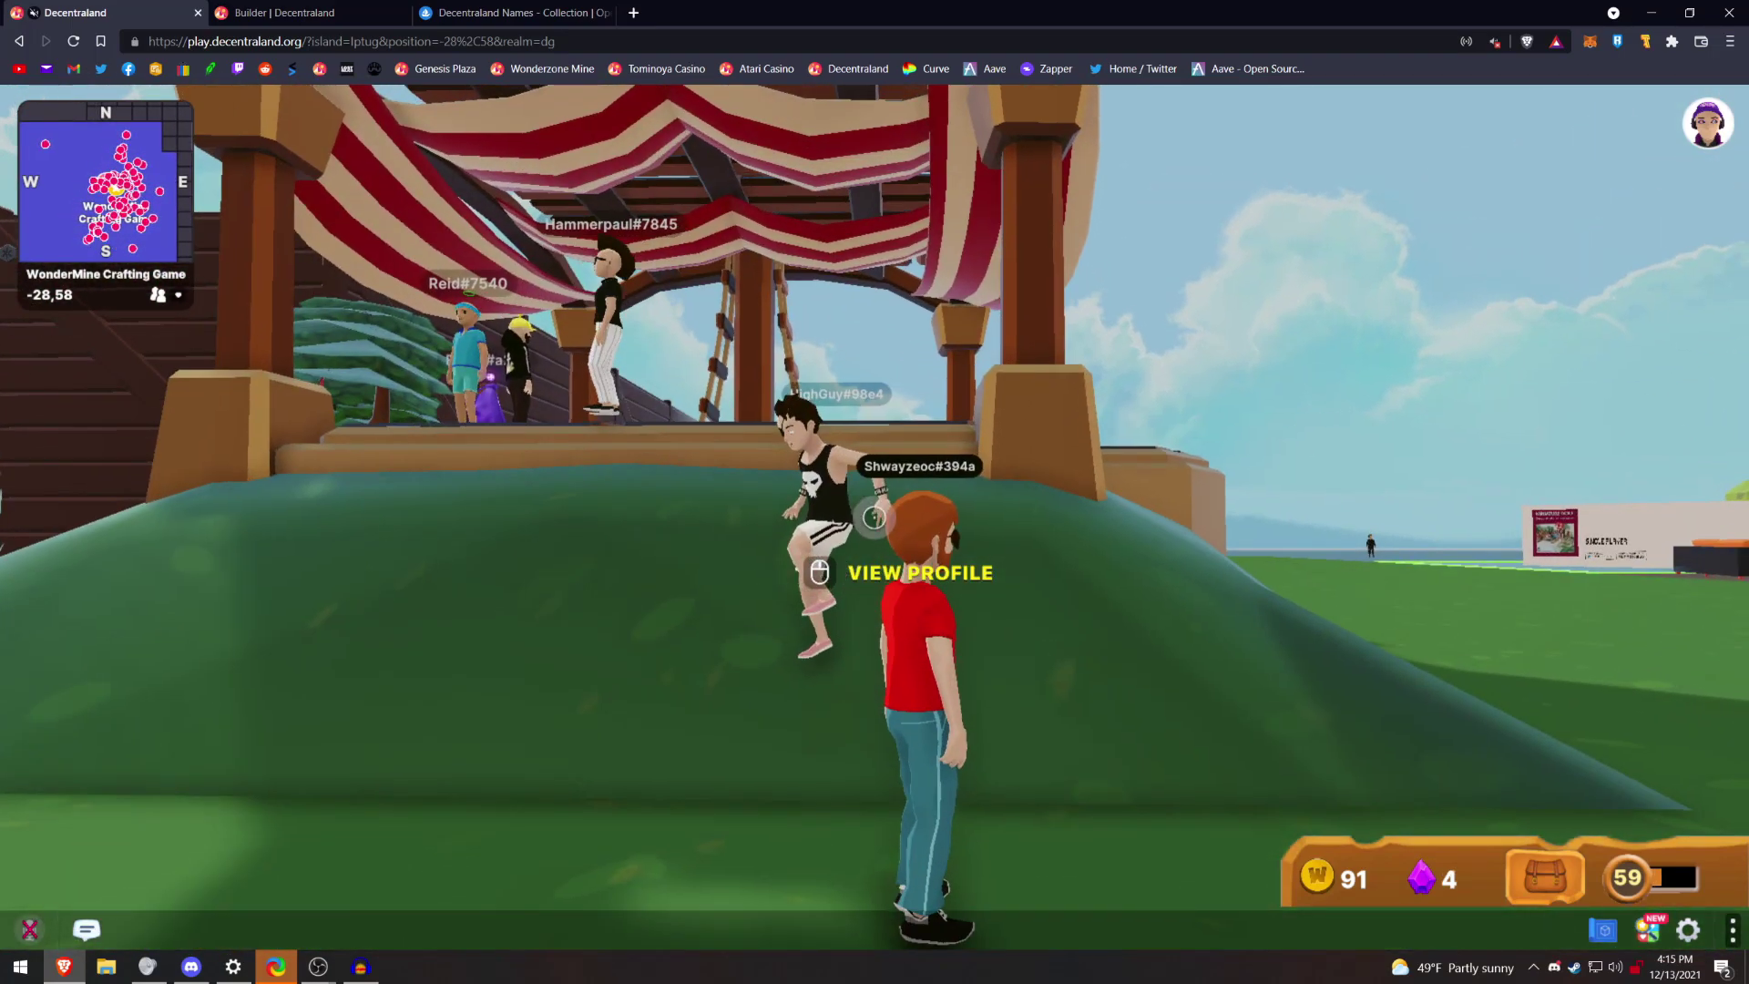
pyautogui.press('w')
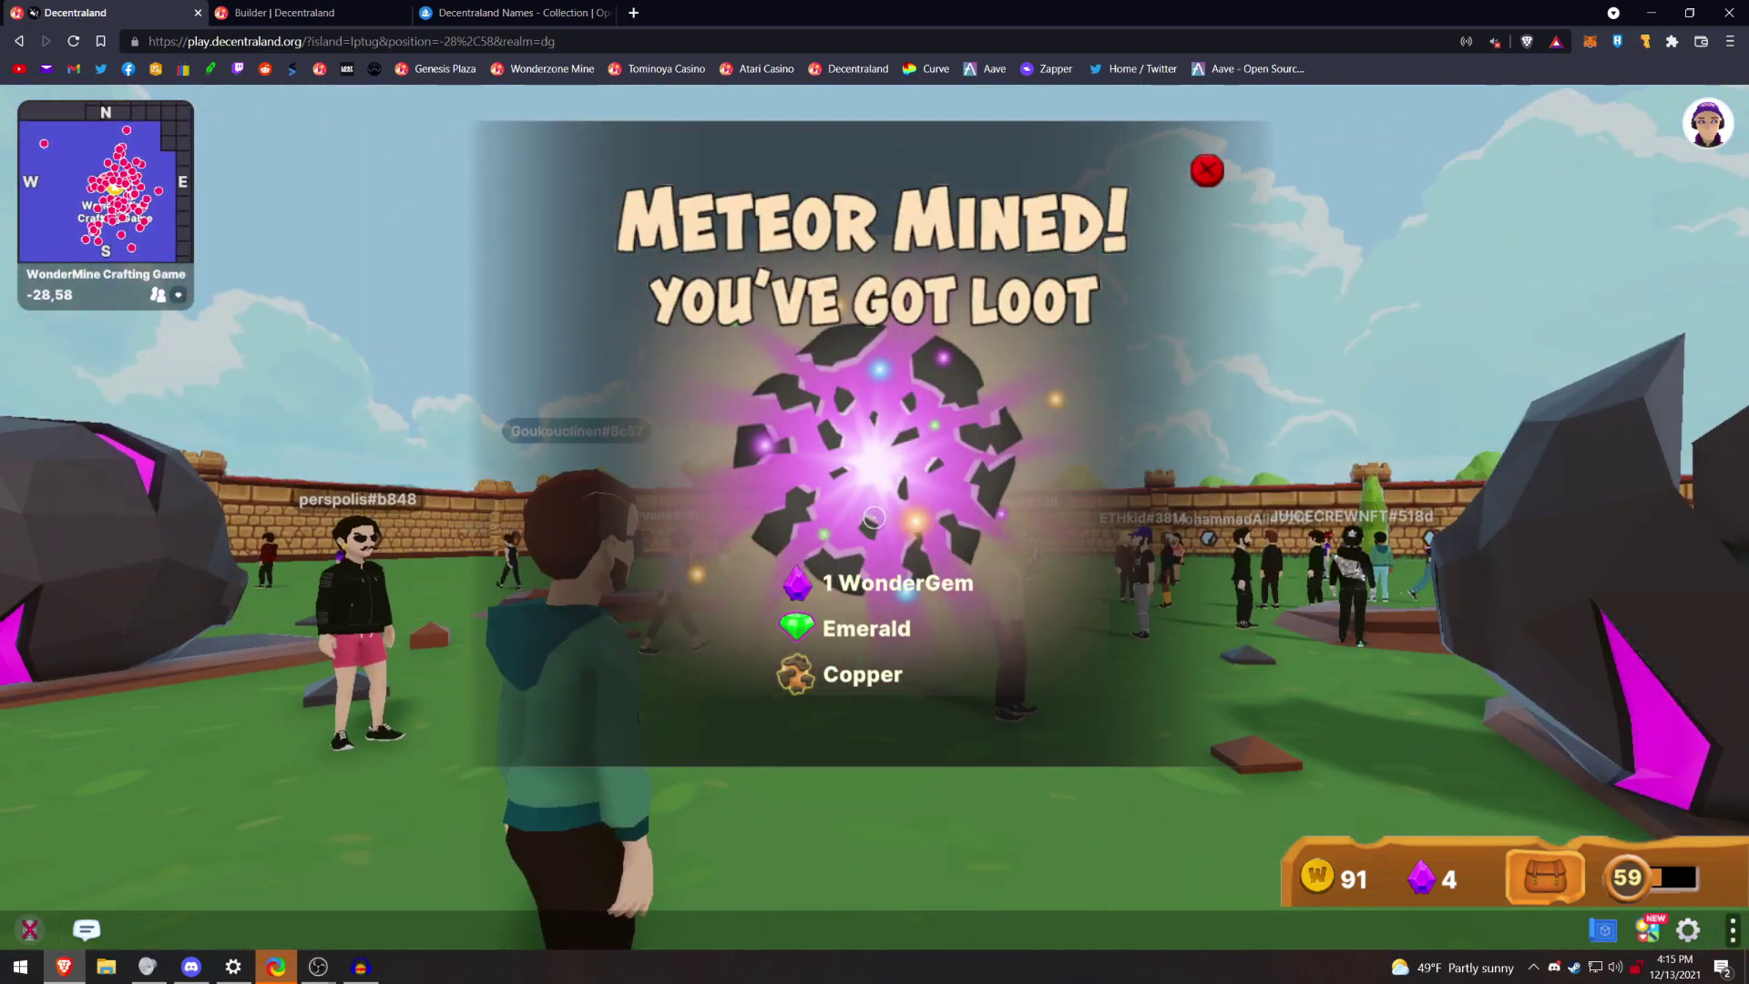
pyautogui.press('w')
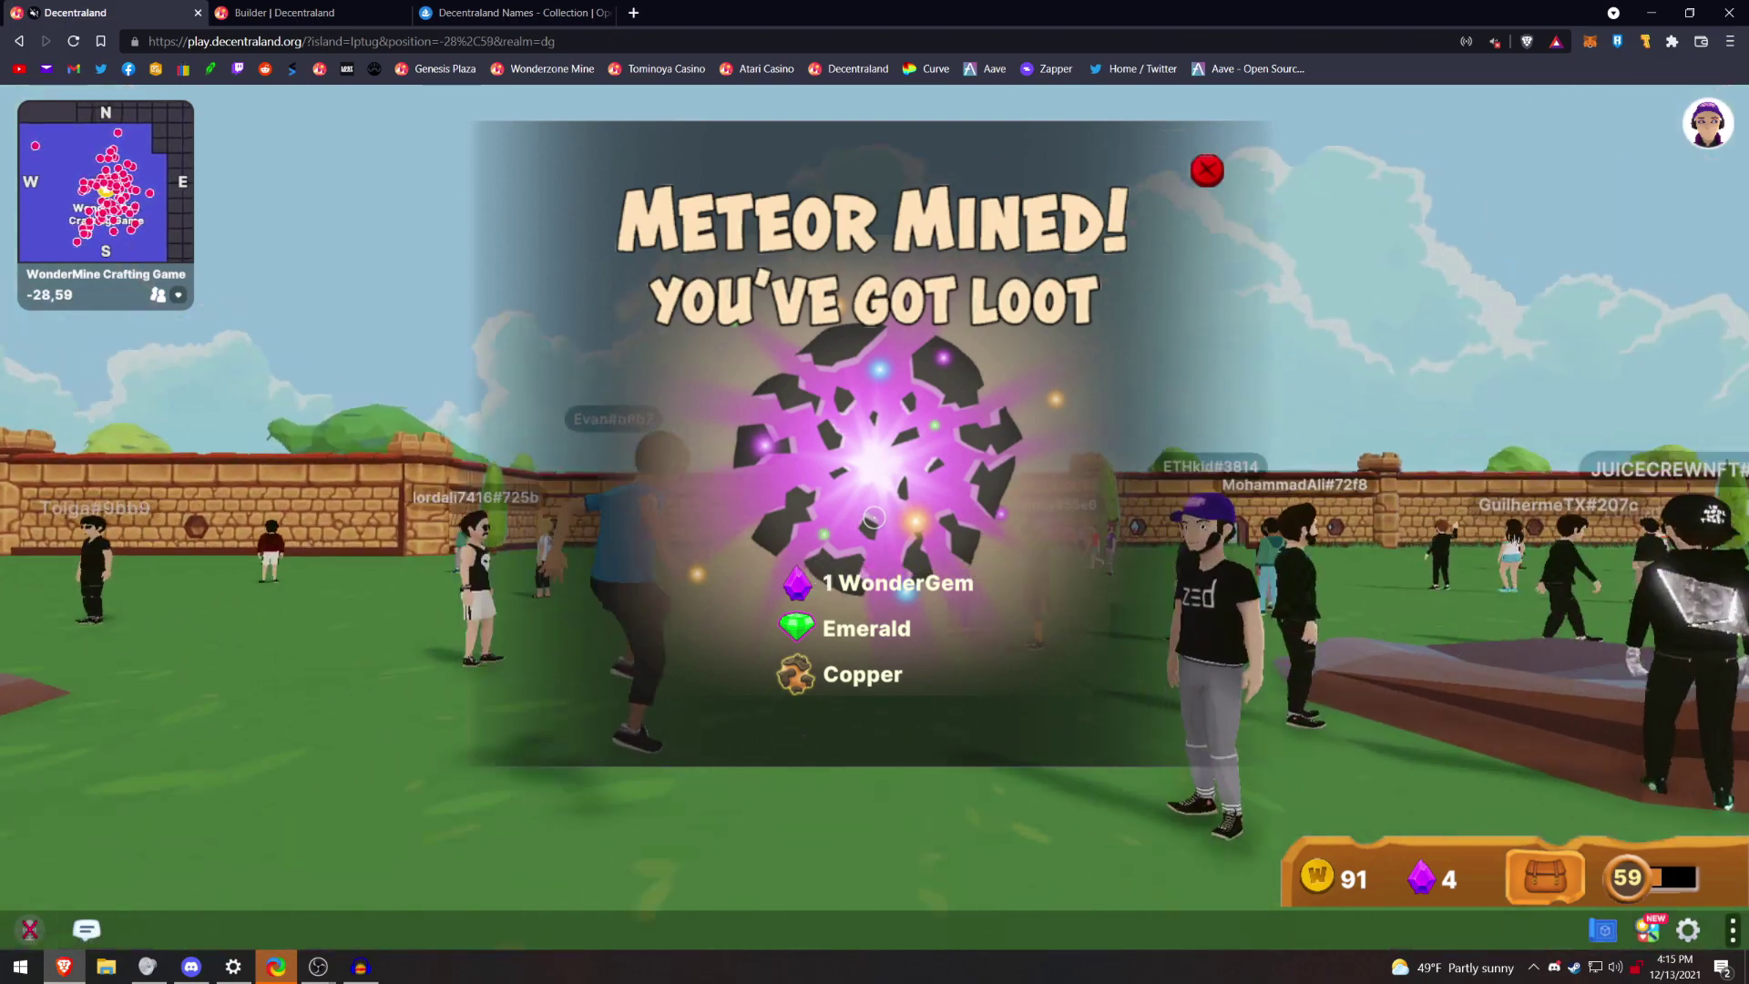
pyautogui.press('w')
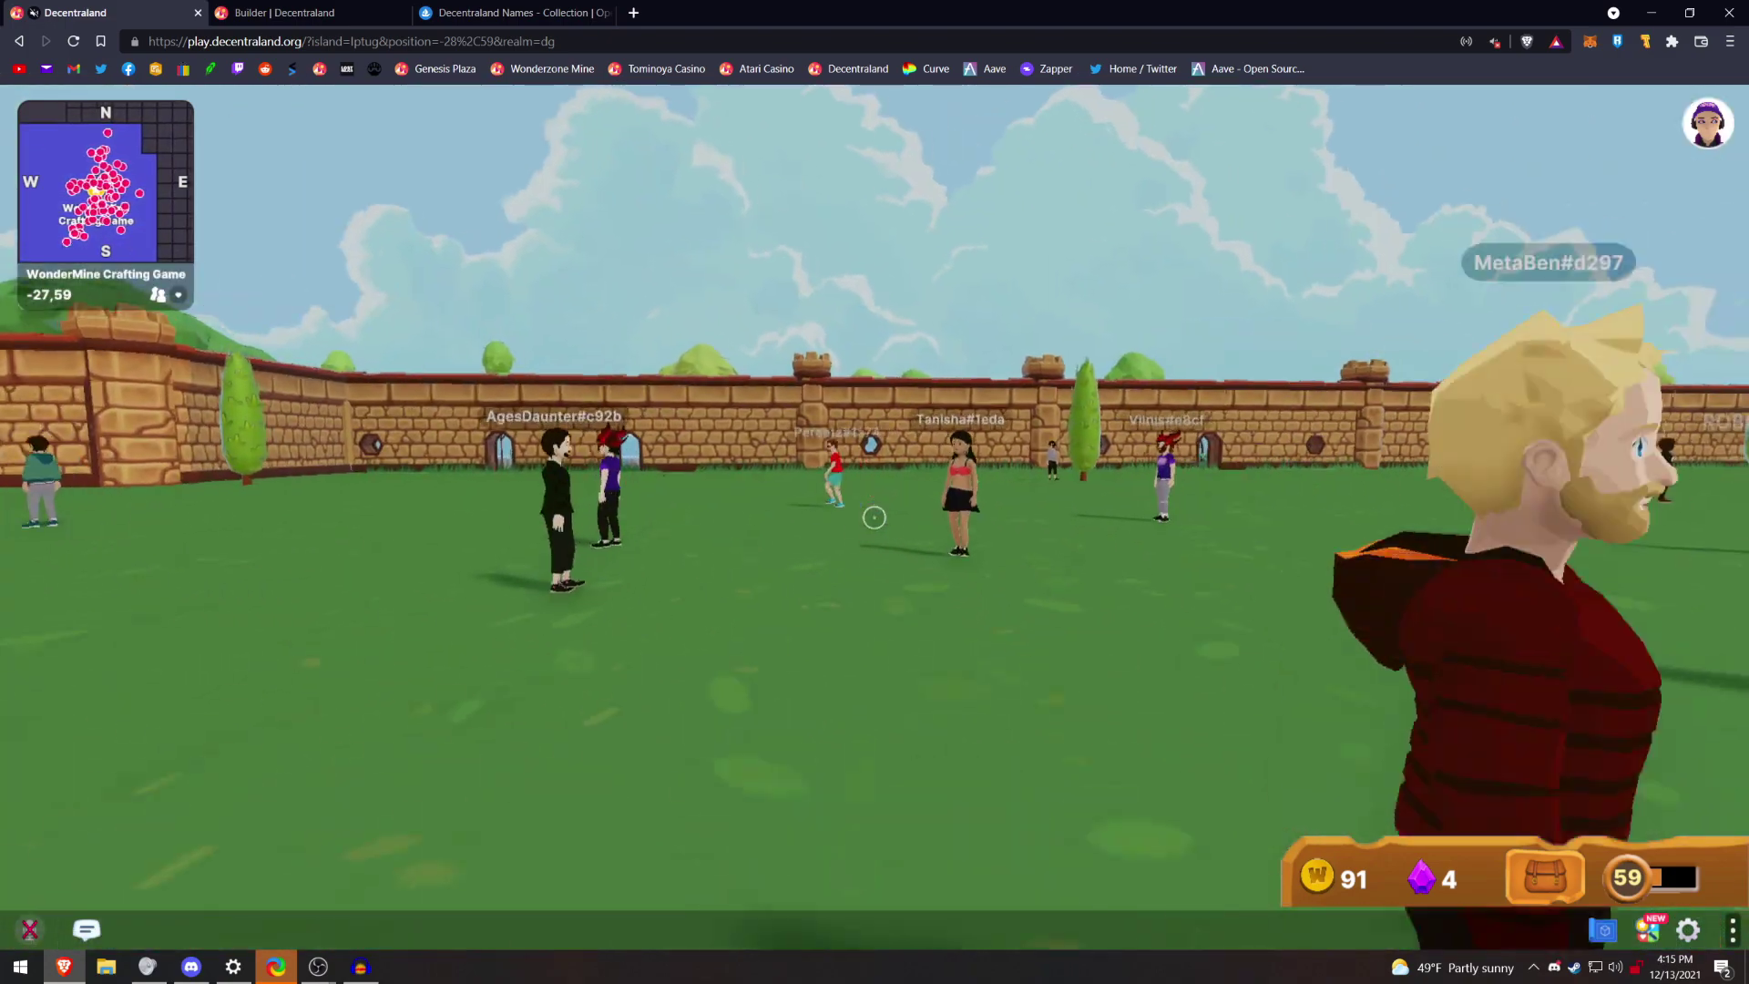
pyautogui.press('w')
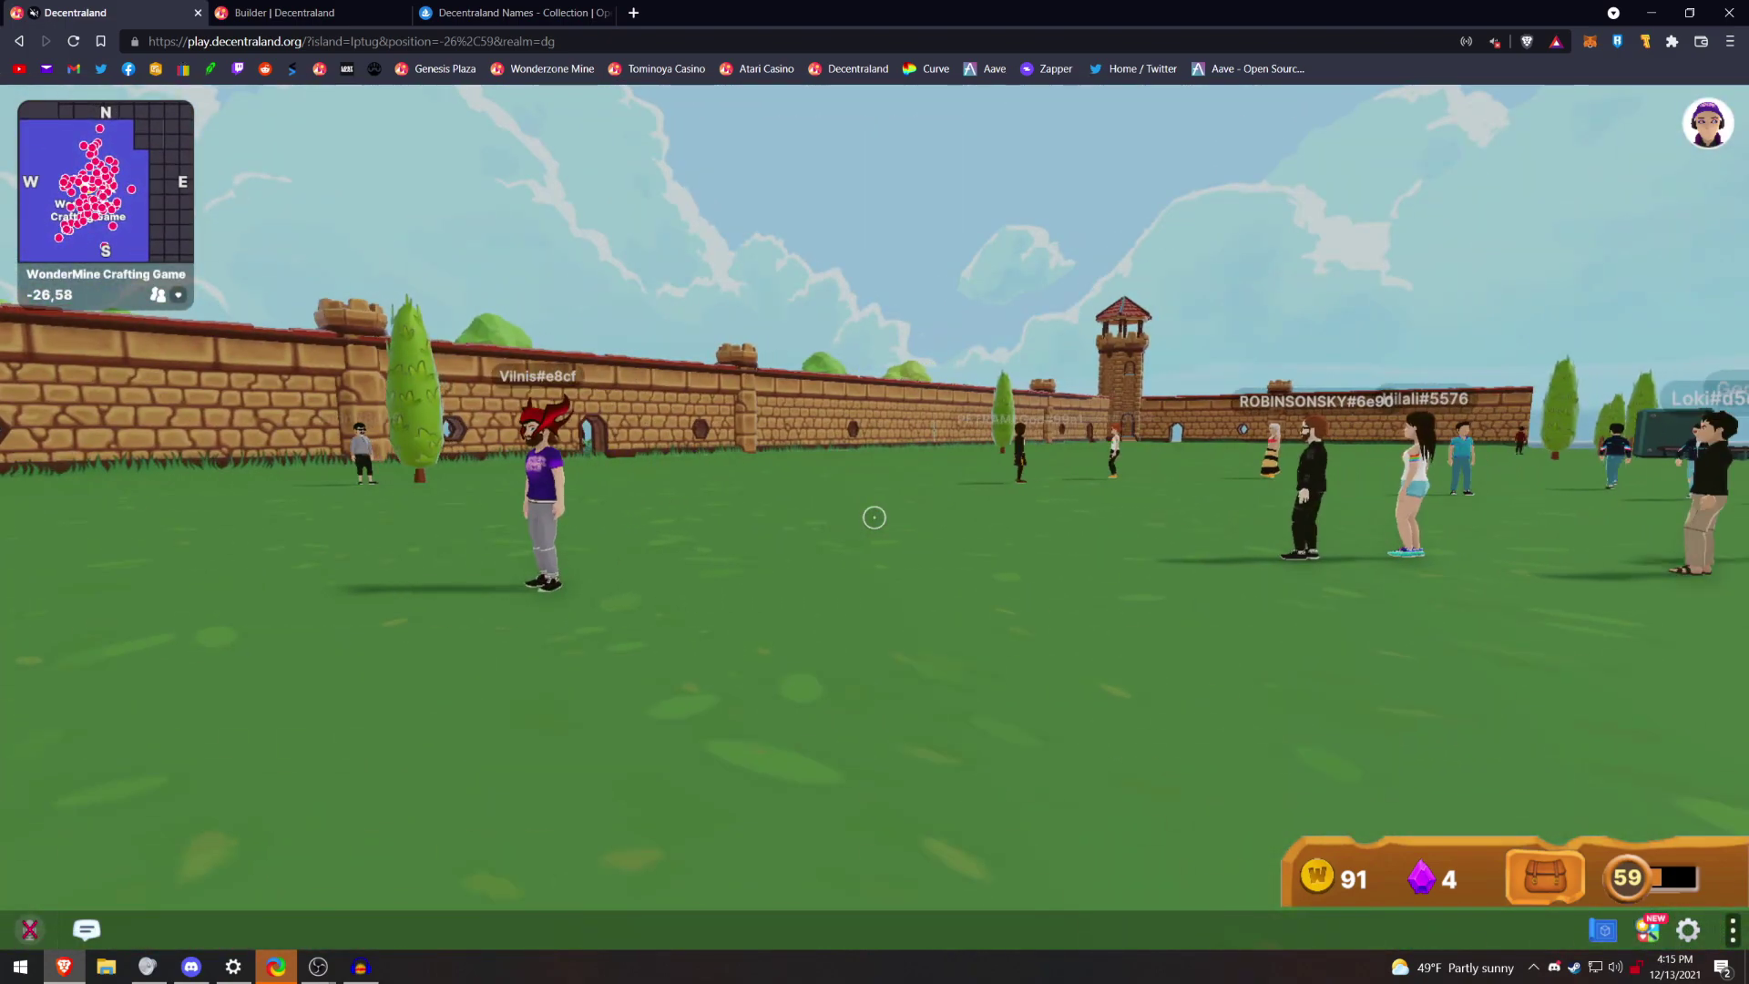
# Send "Hello" in the world chat and return control to the avatar
pyautogui.press('Return')
pyautogui.write('Hello')
pyautogui.press('Return')
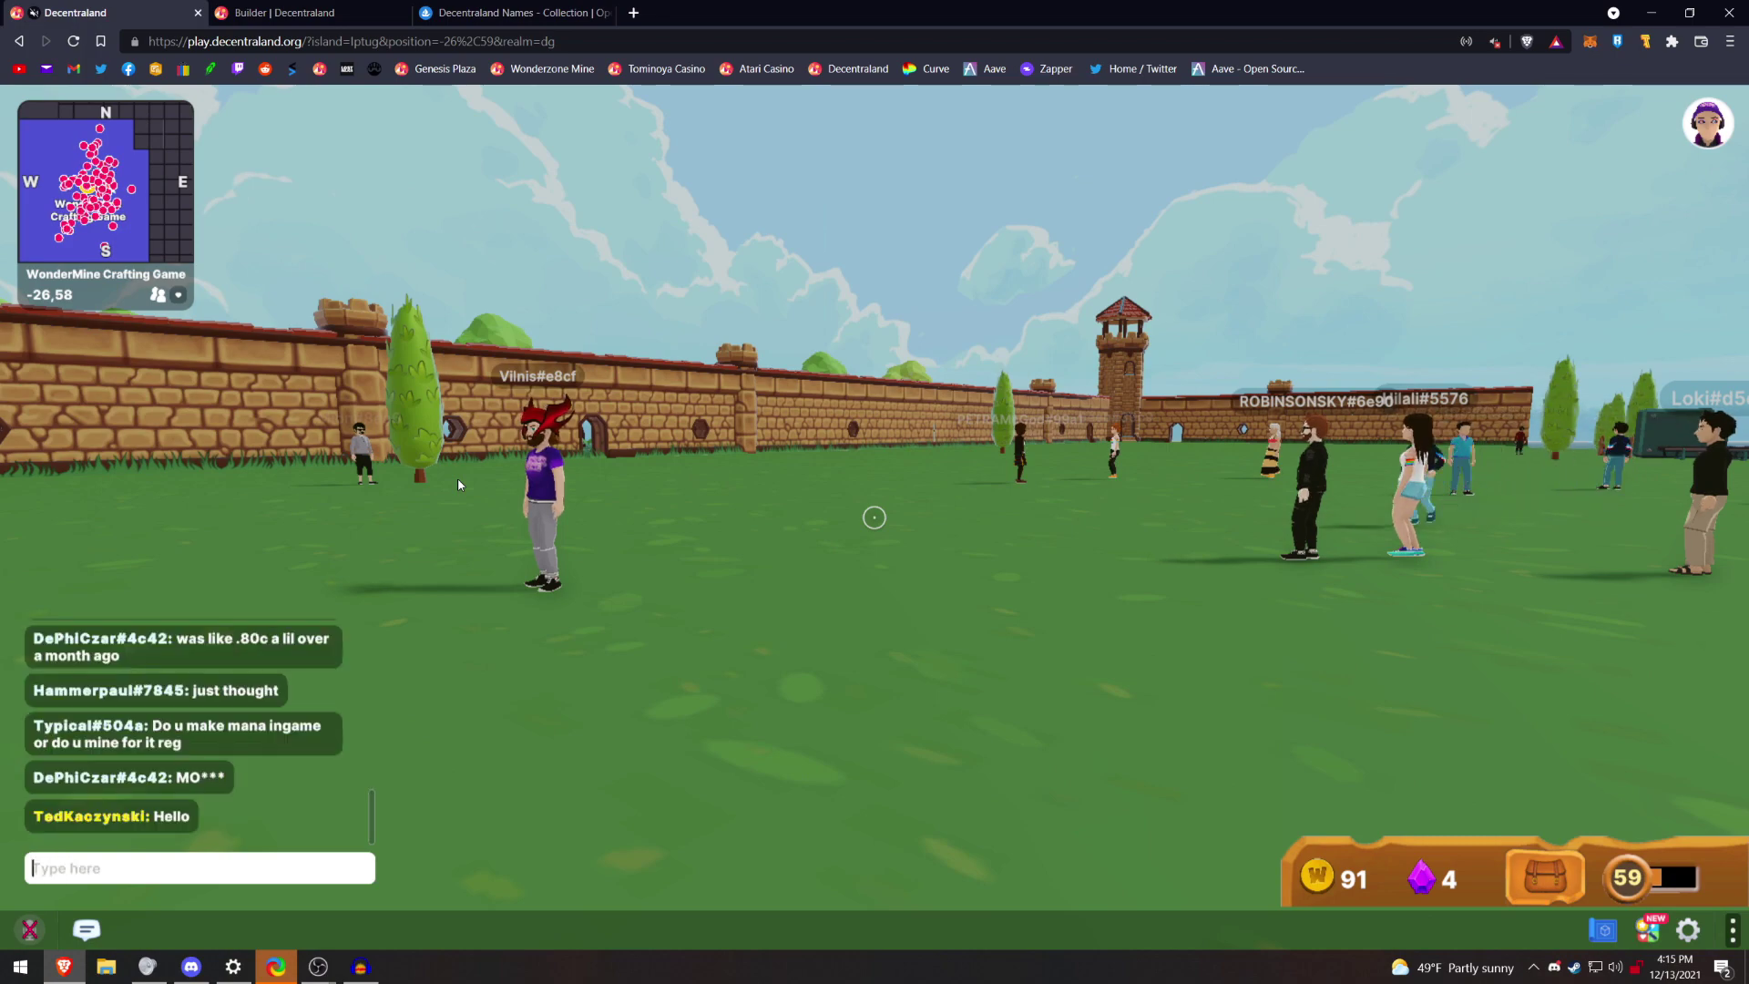
pyautogui.click(457, 484)
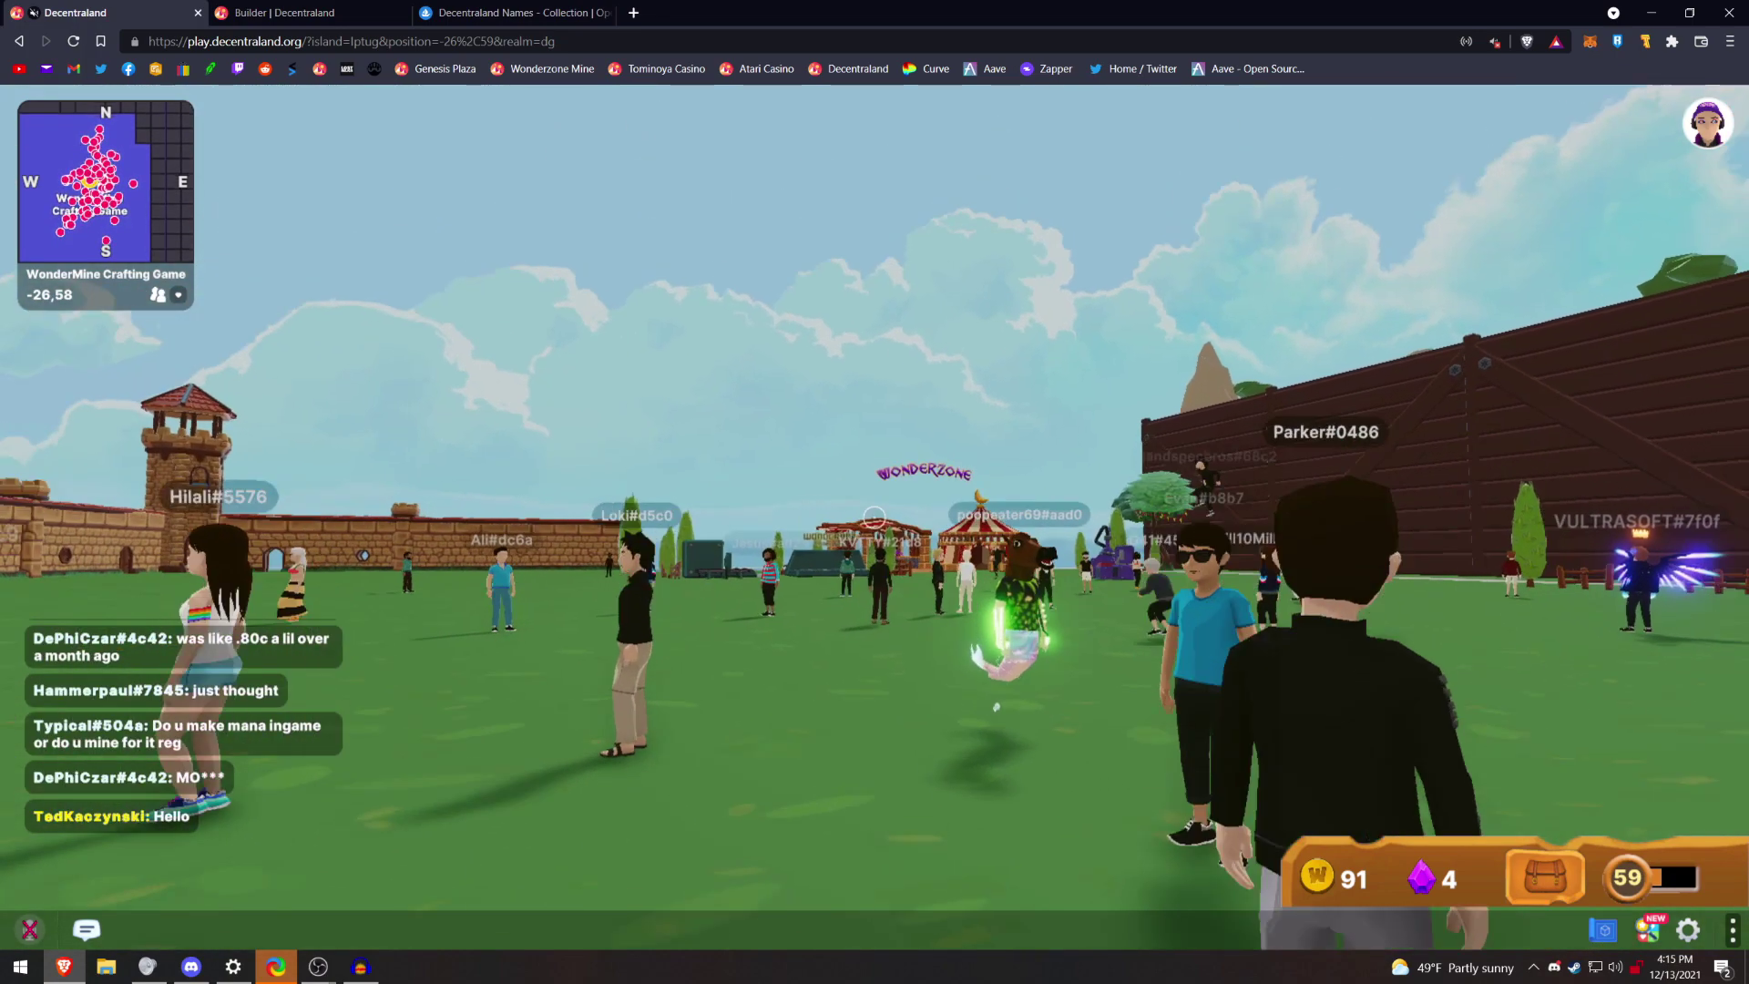
# Switch to third-person view and walk toward the Wonderzone sign, then back across the field toward the meteors
pyautogui.press('w')
pyautogui.press('v')
pyautogui.press('w')
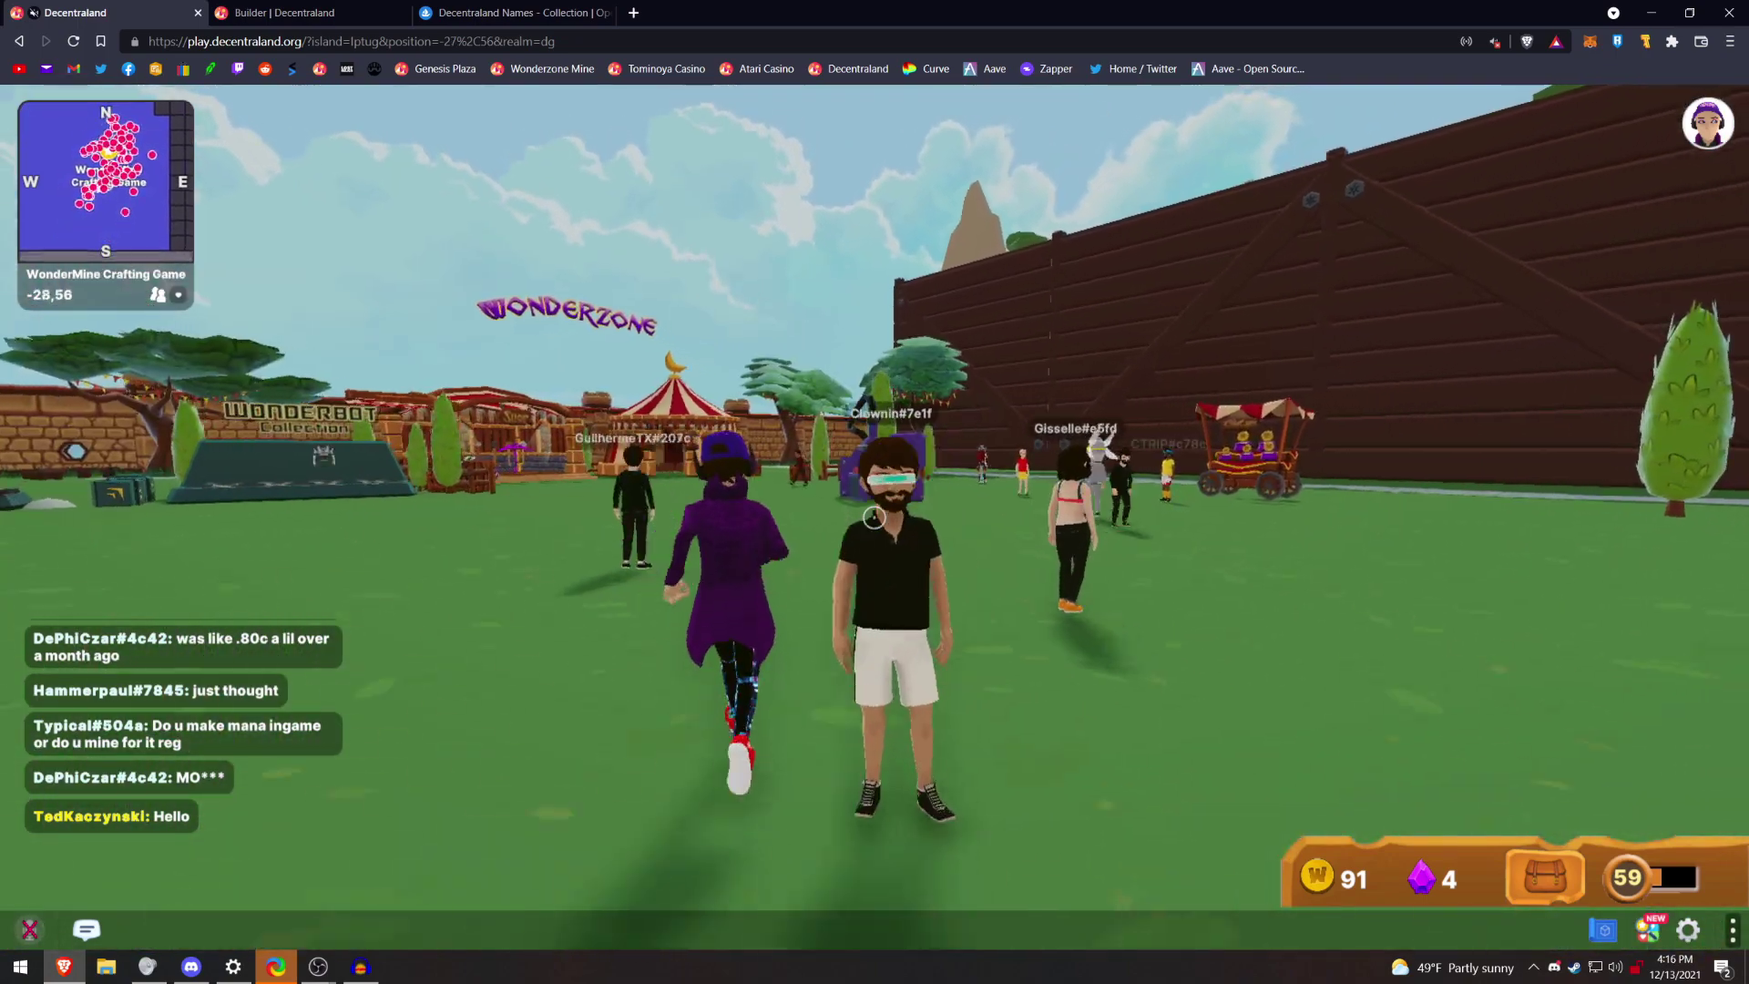
pyautogui.press('w')
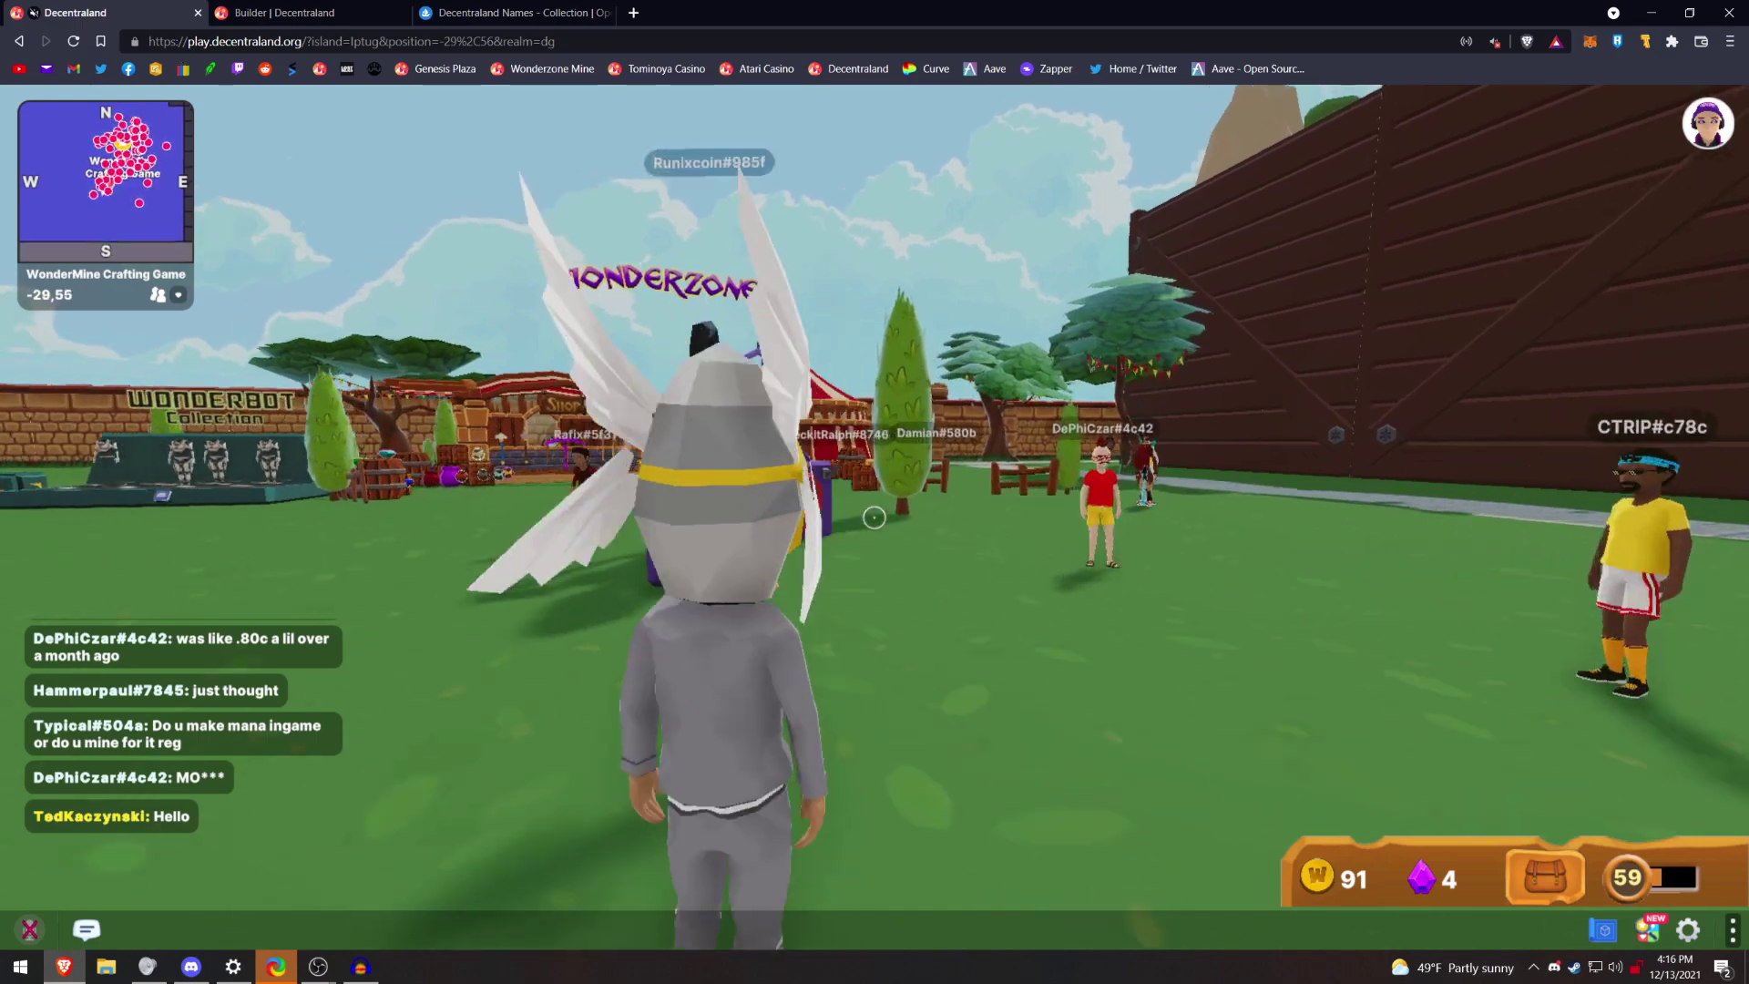
pyautogui.press('w')
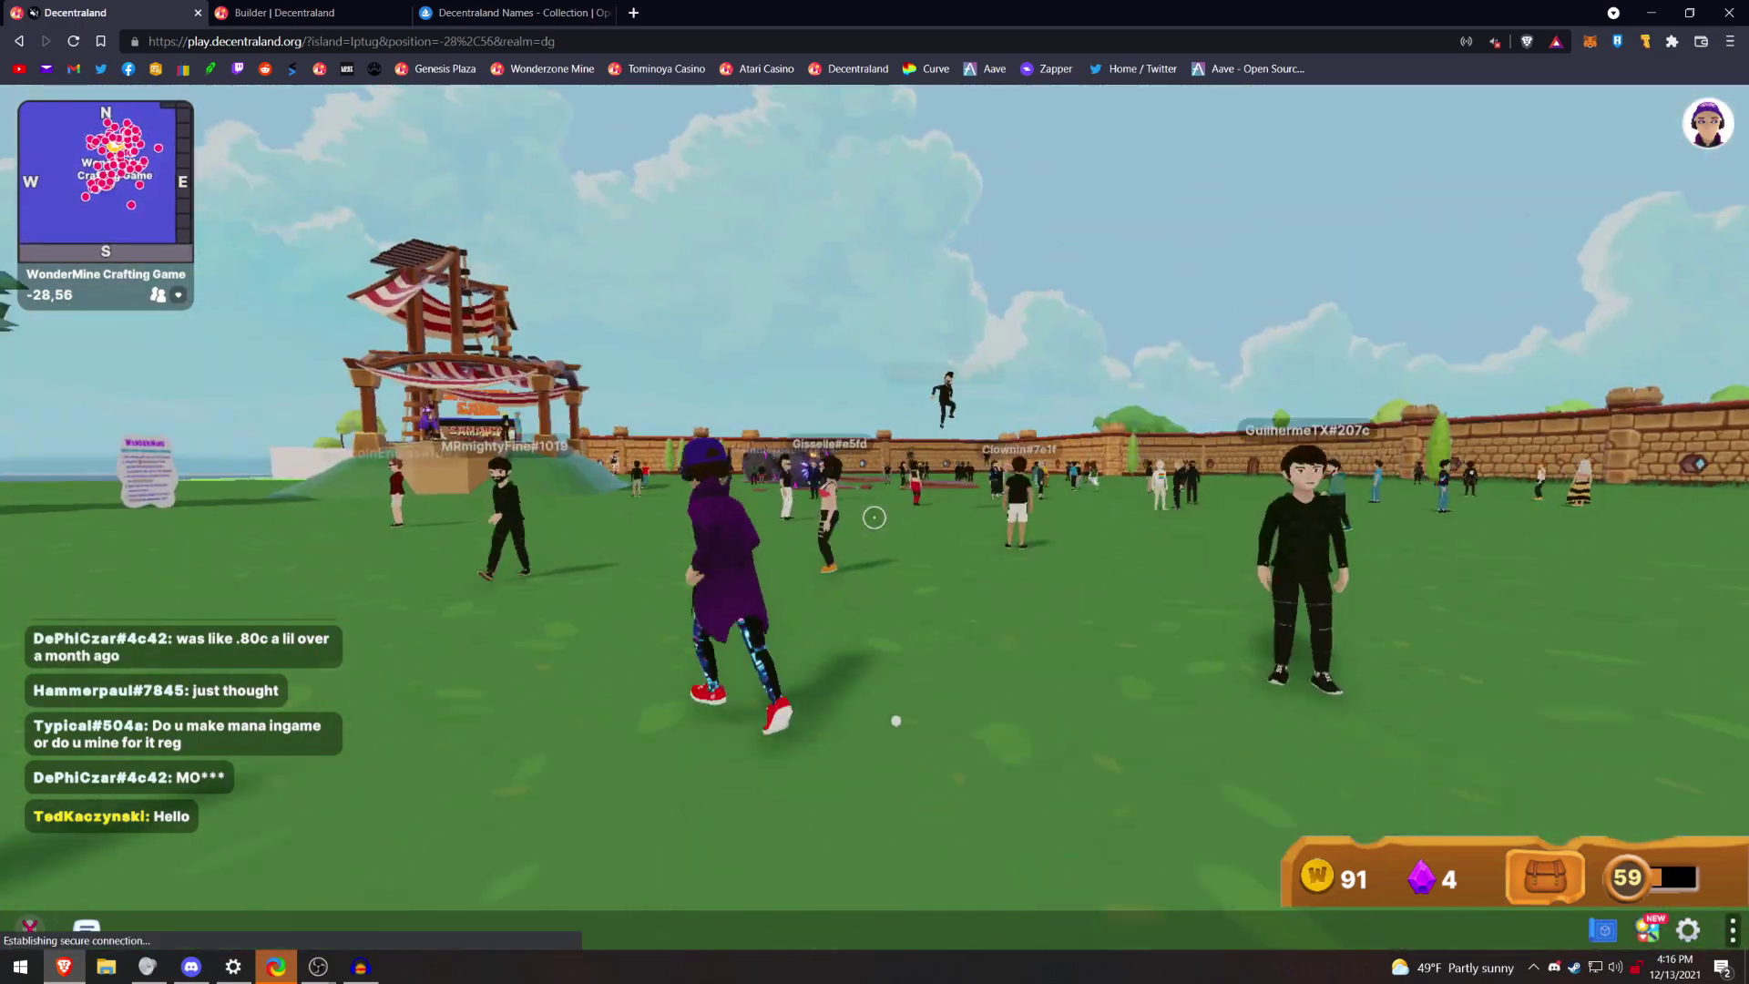
pyautogui.press('w')
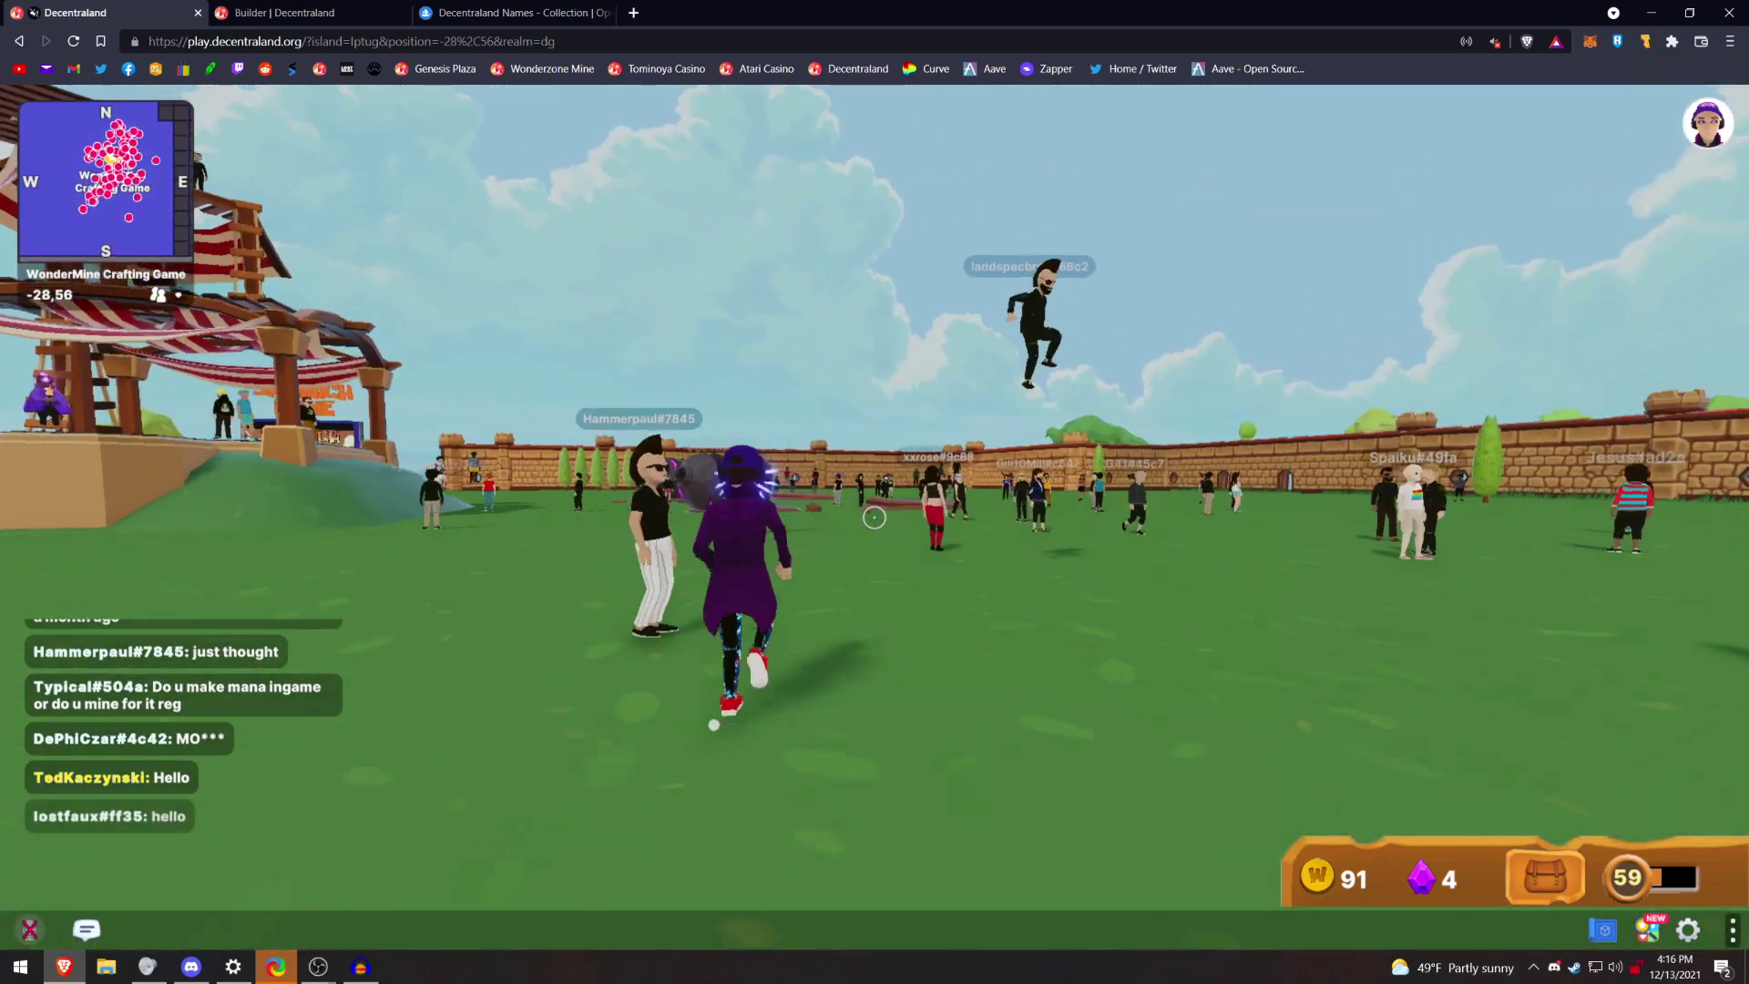
pyautogui.press('w')
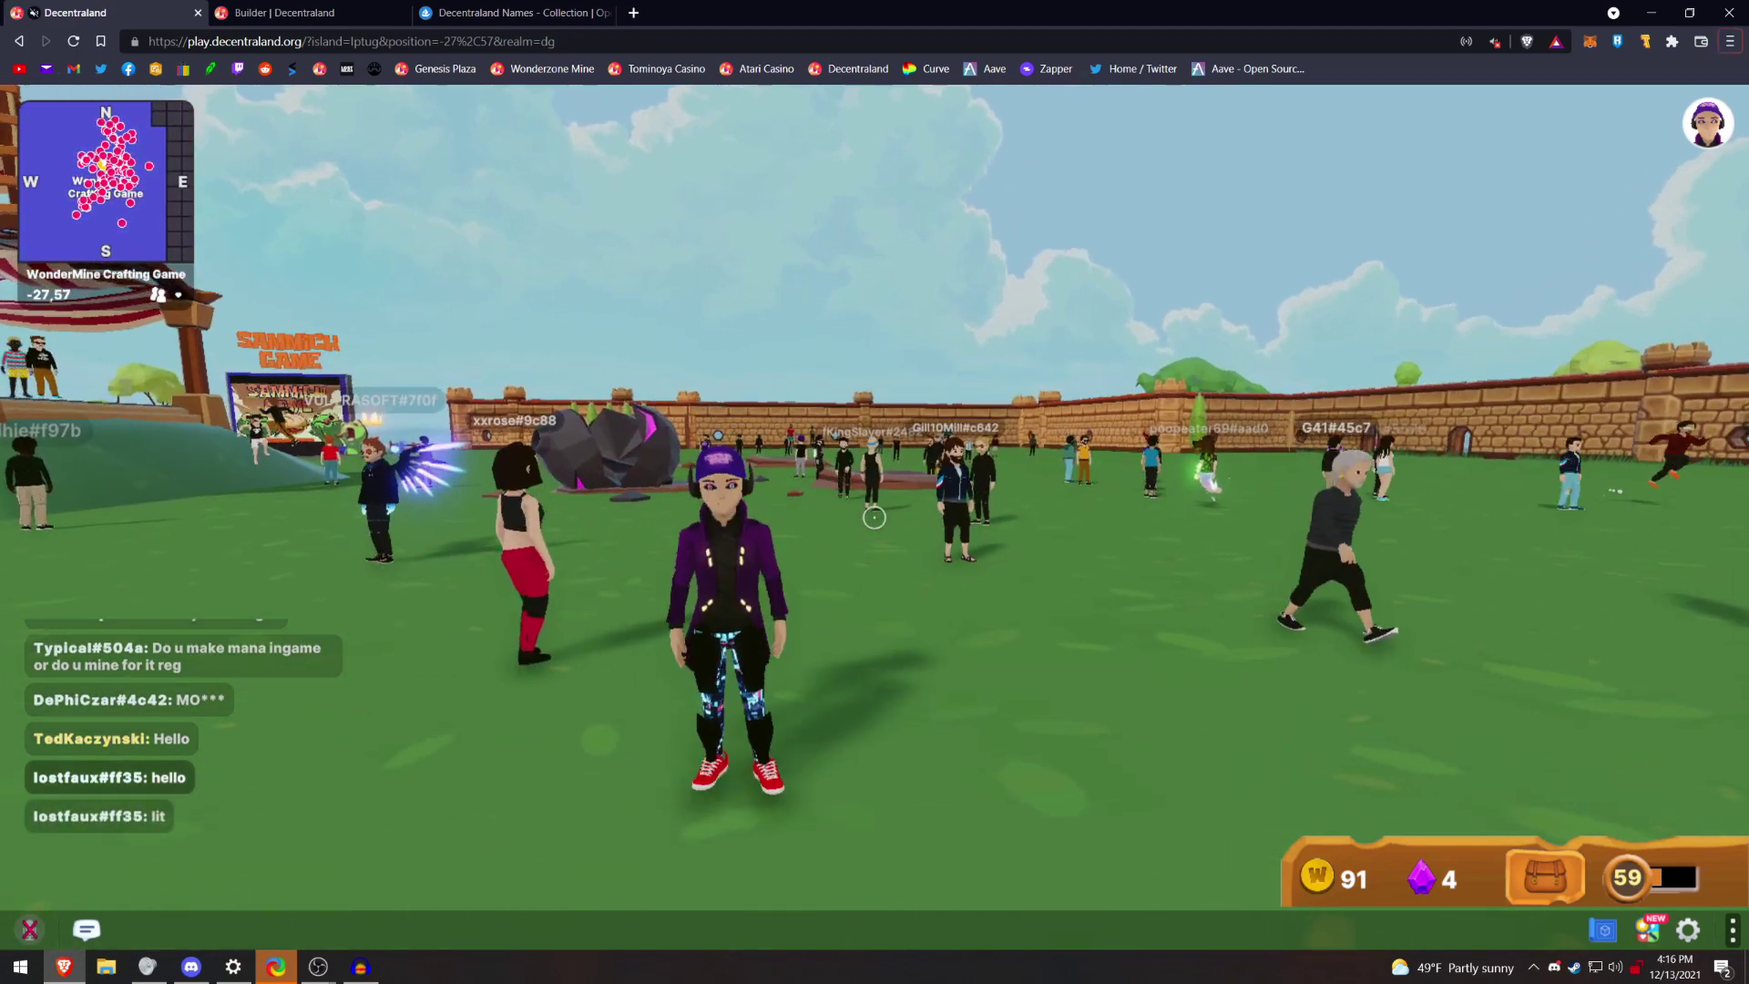
# Switch to the Decentraland Builder's names page and open the form for claiming a new unique name
pyautogui.click(278, 11)
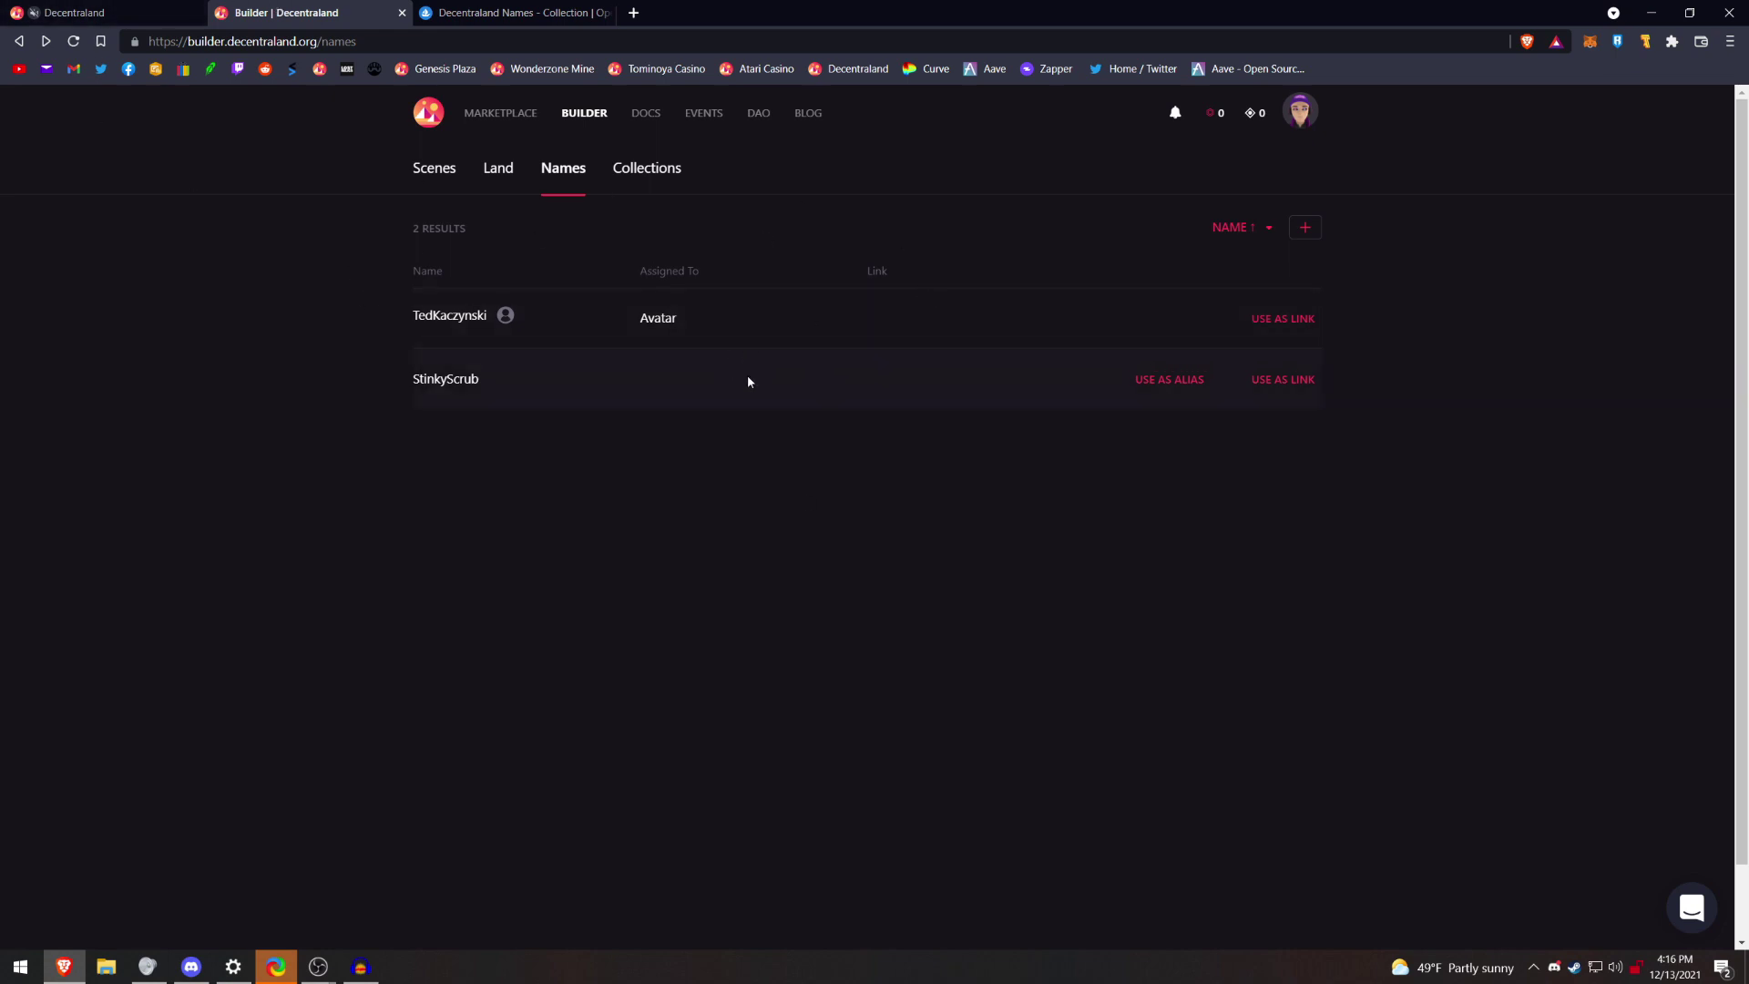
pyautogui.click(1297, 231)
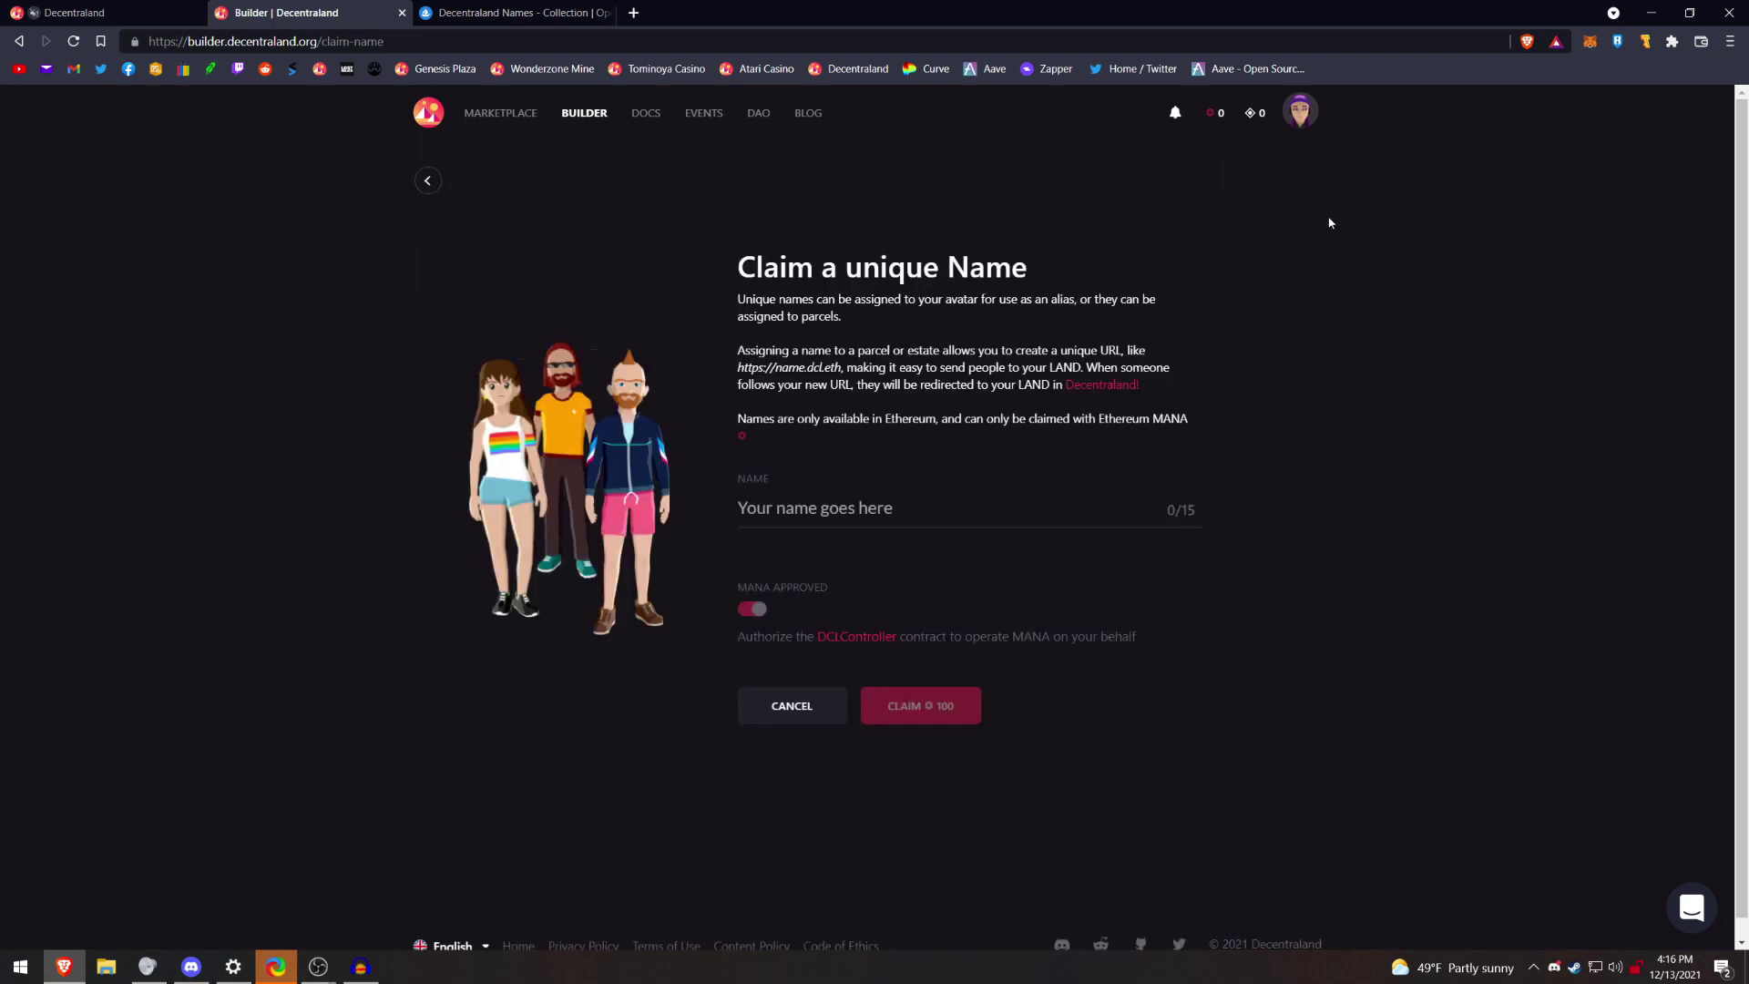
pyautogui.click(872, 496)
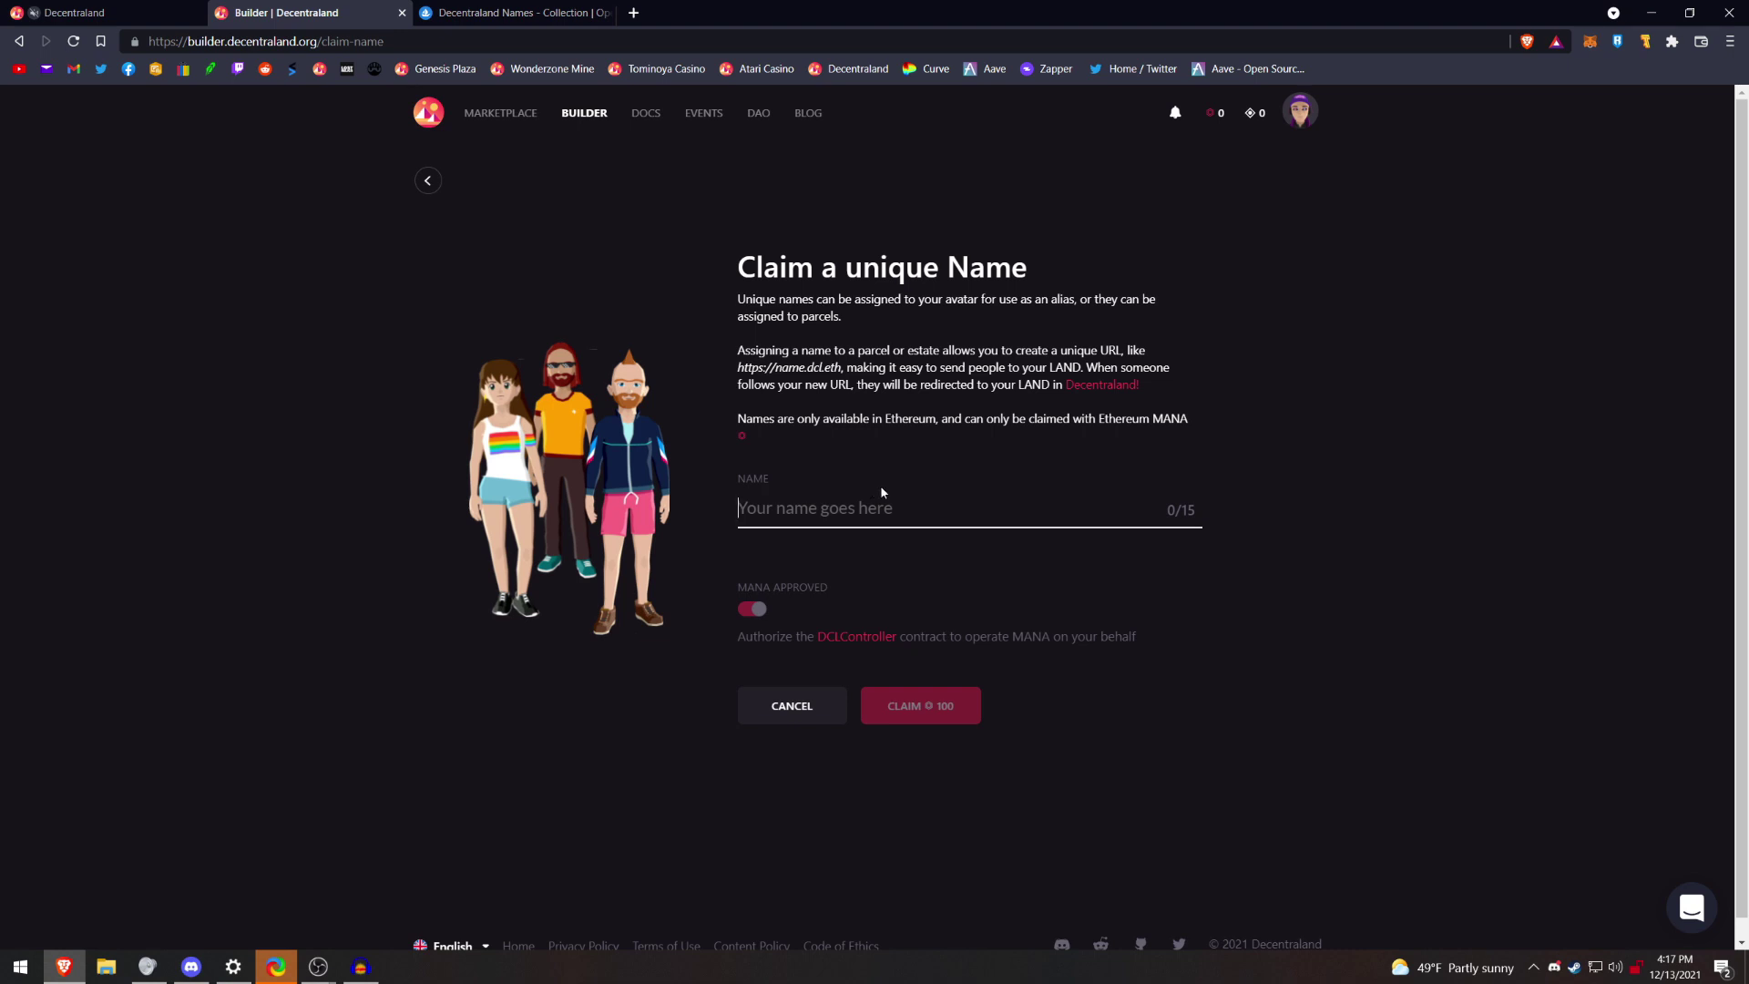
# Switch to OpenSea and examine the Decentraland Names listings and their prices
pyautogui.click(557, 11)
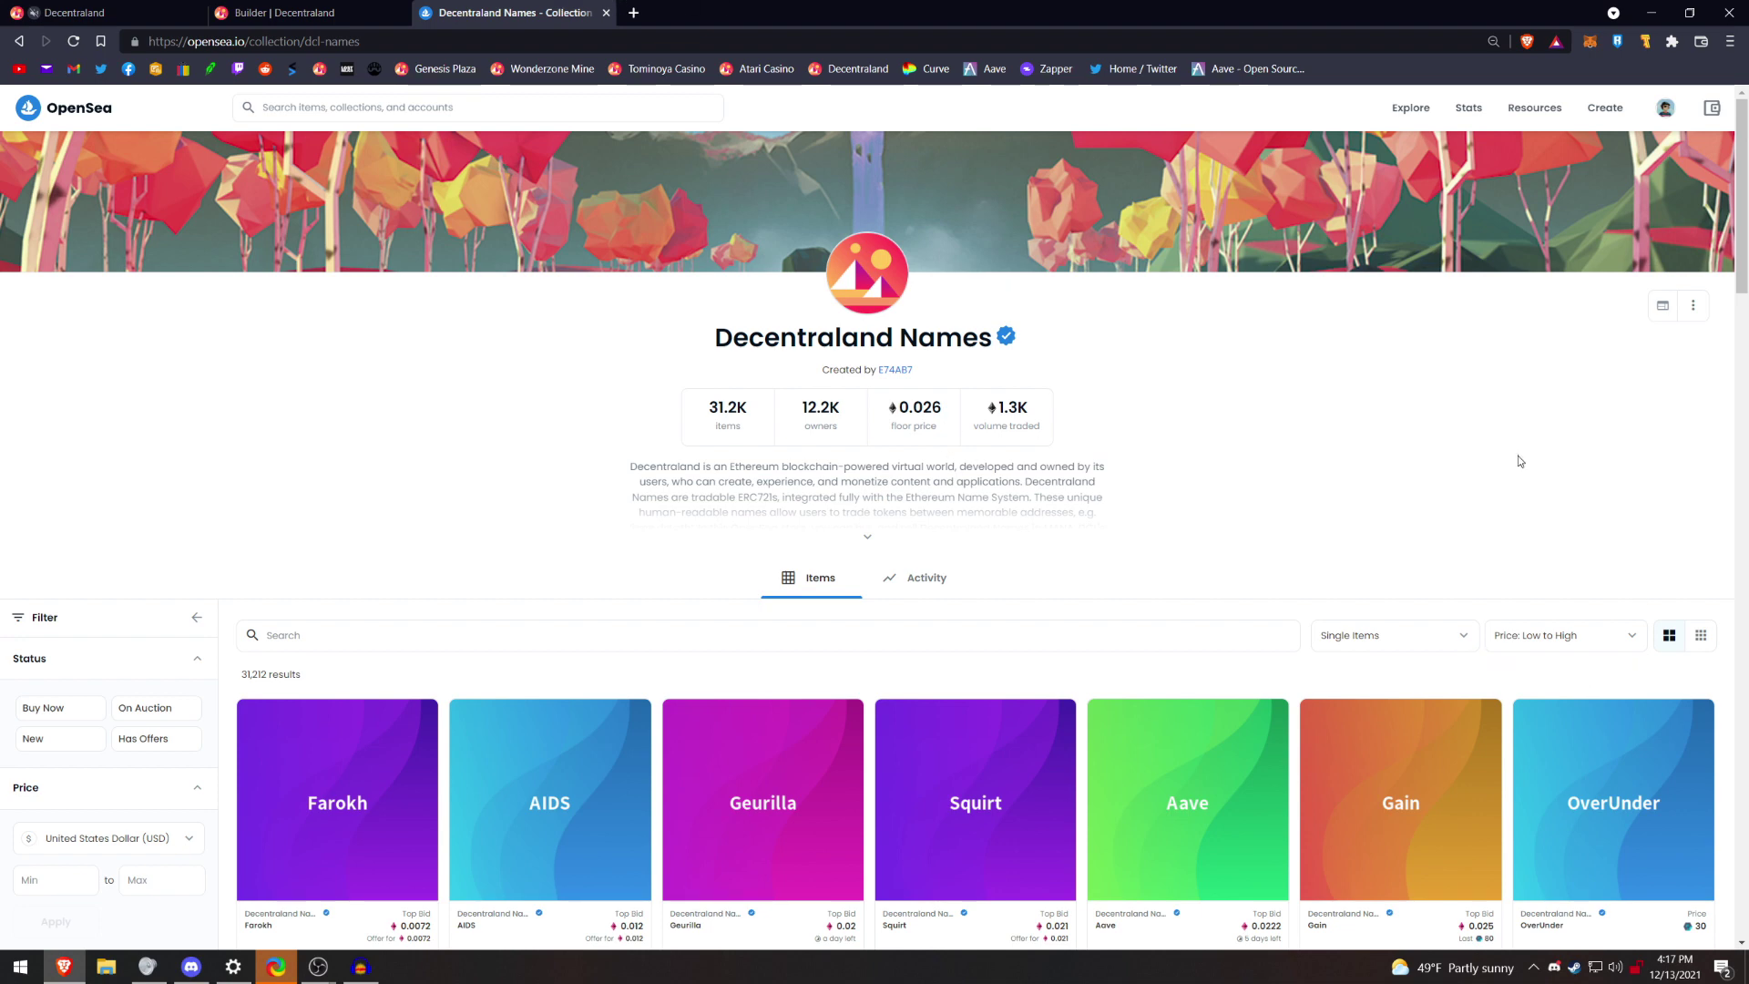
pyautogui.scroll(-5, 1308, 672)
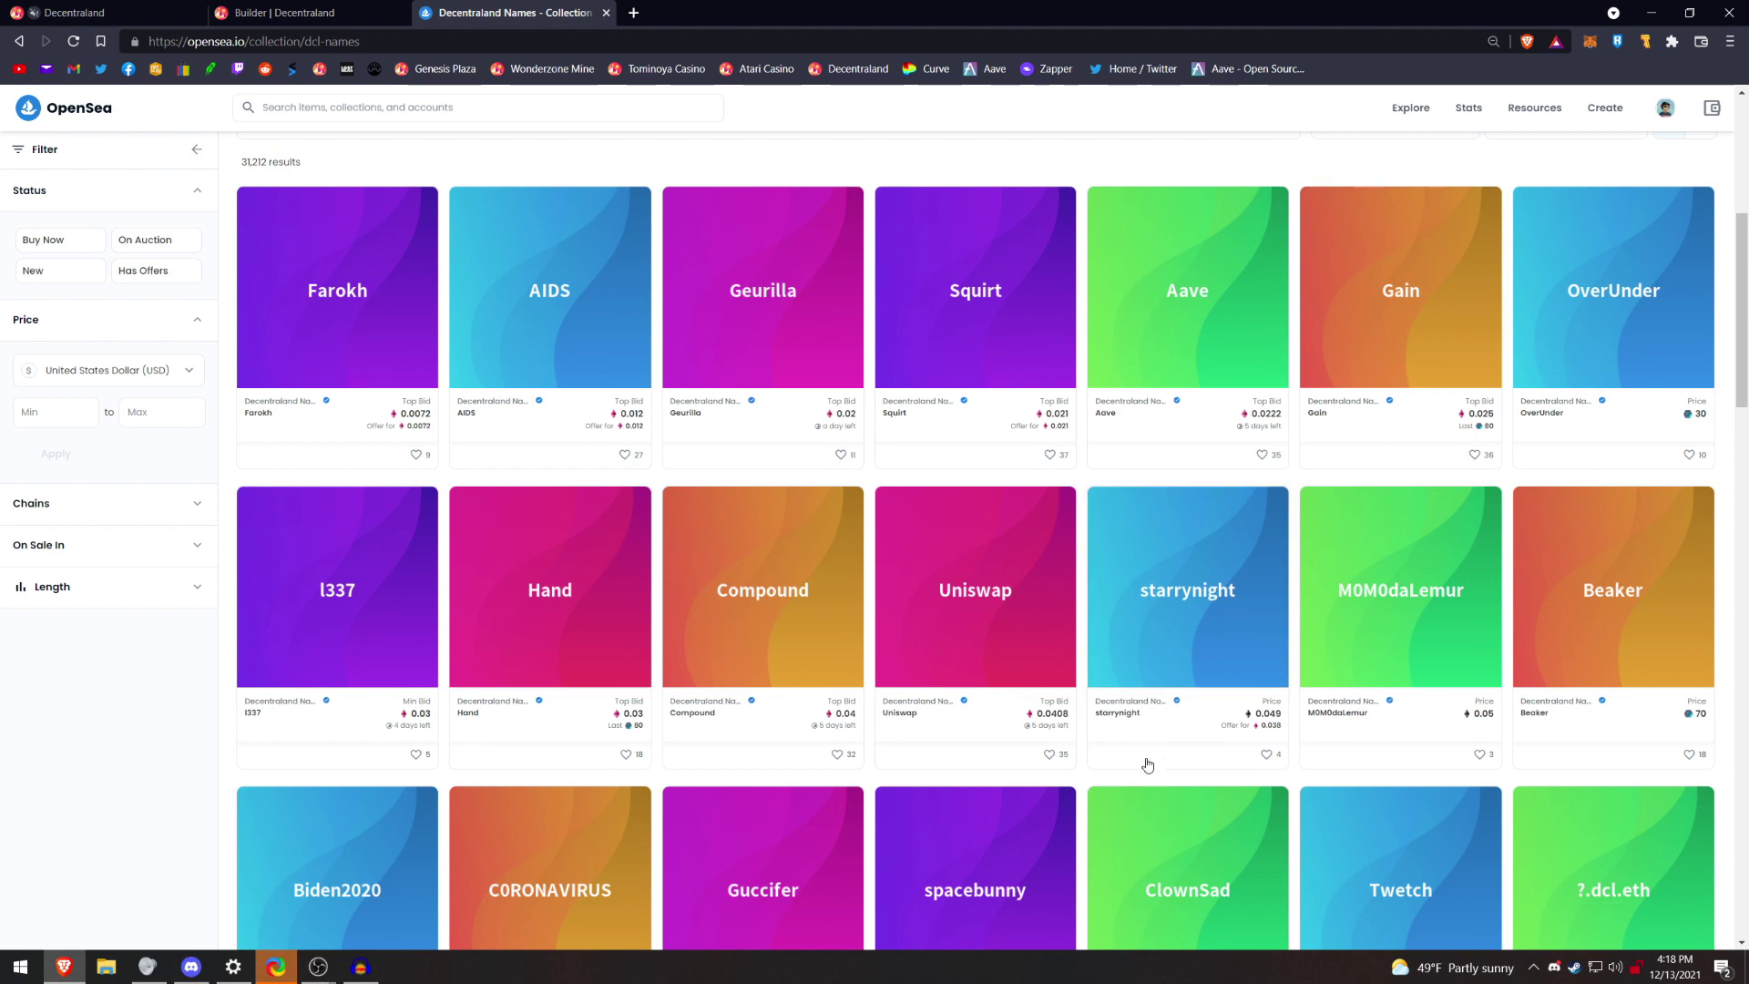
pyautogui.scroll(-3, 1184, 637)
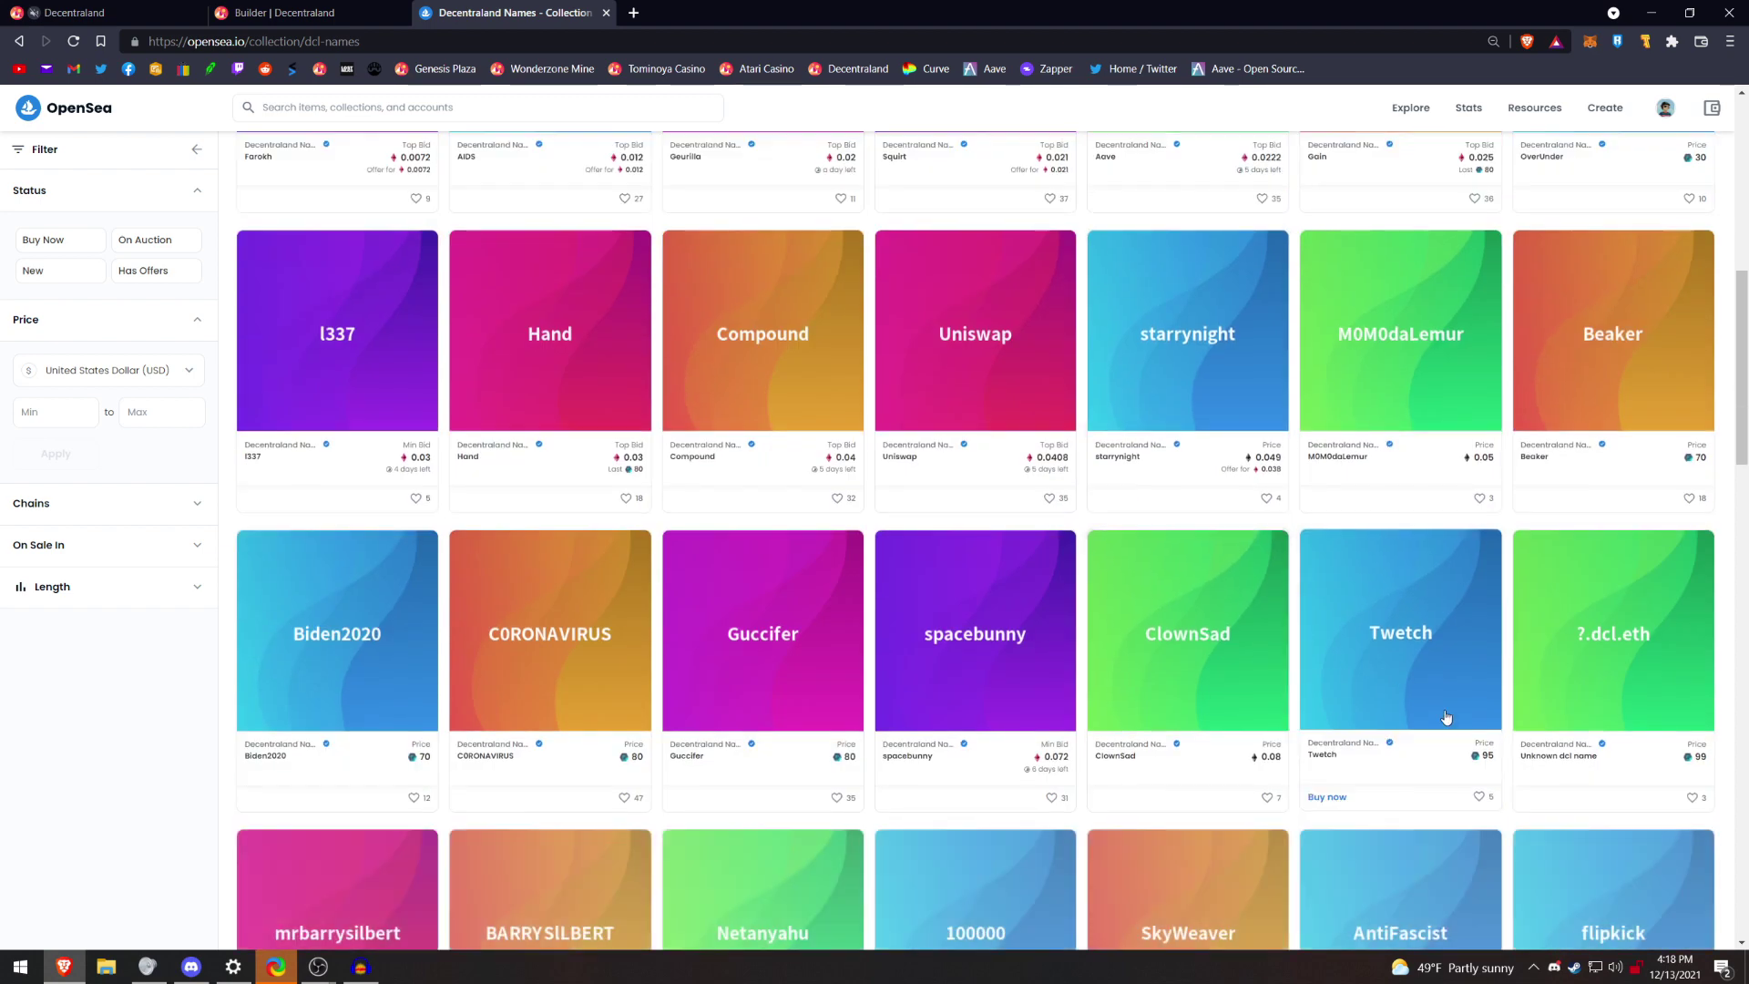
pyautogui.scroll(-6, 1184, 638)
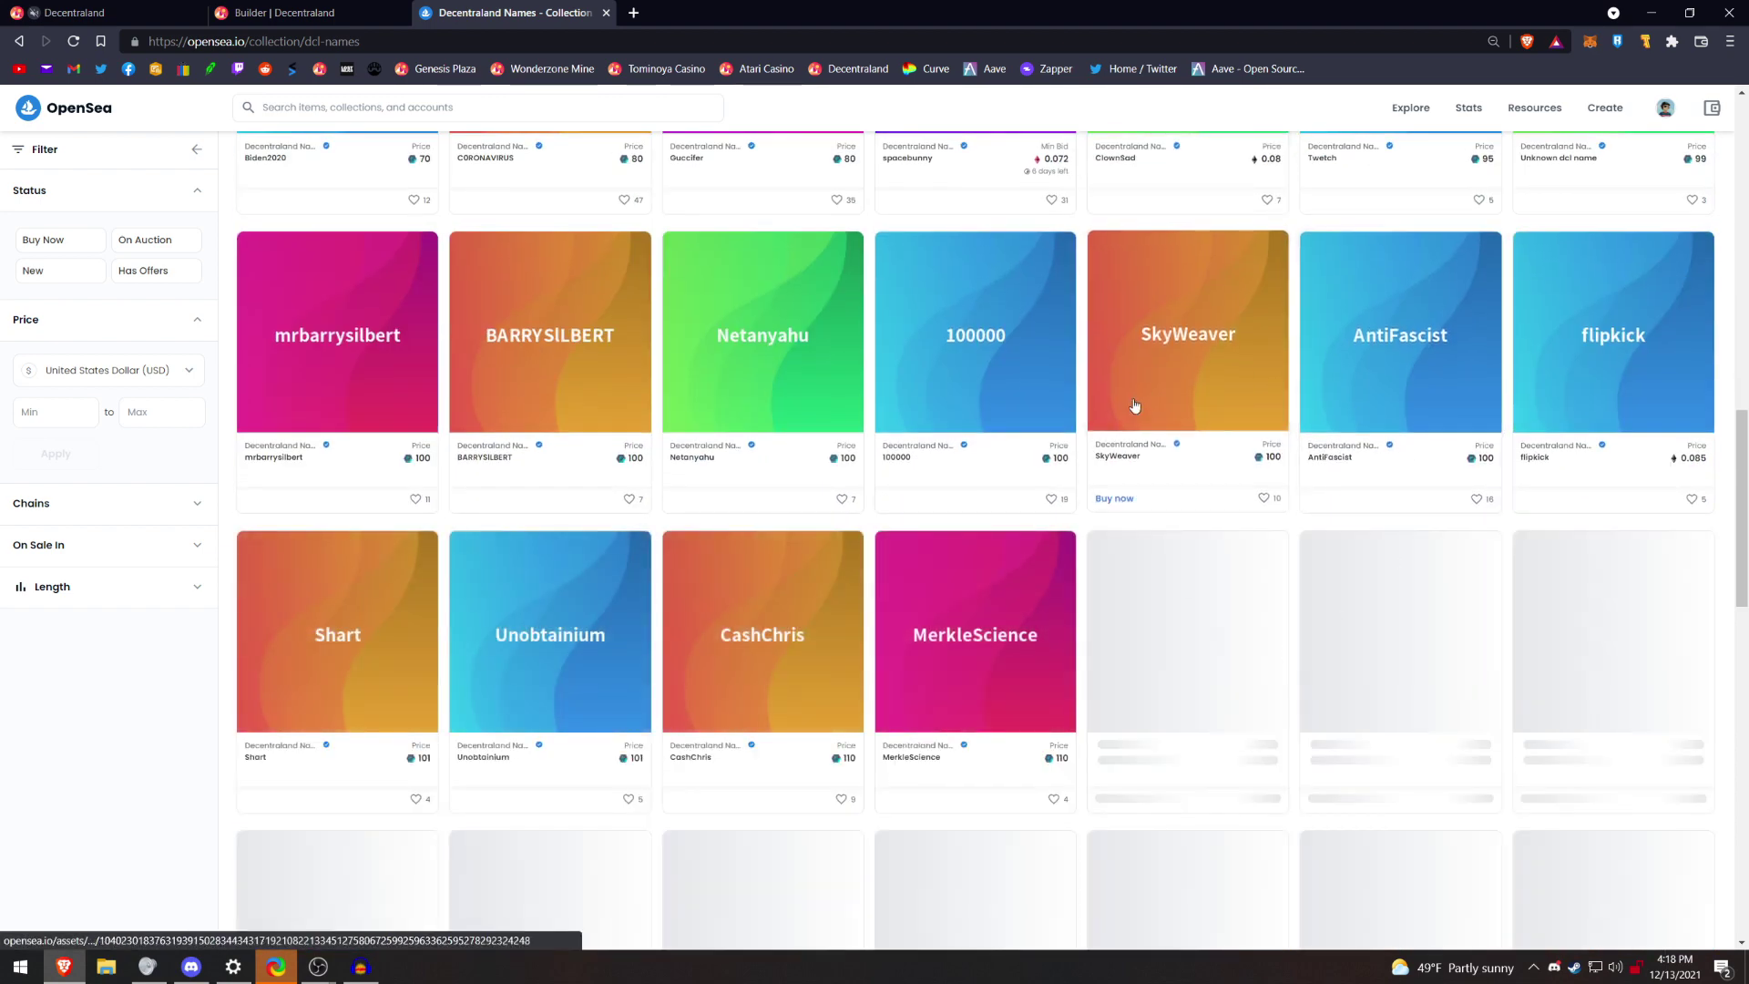
pyautogui.scroll(-5, 768, 559)
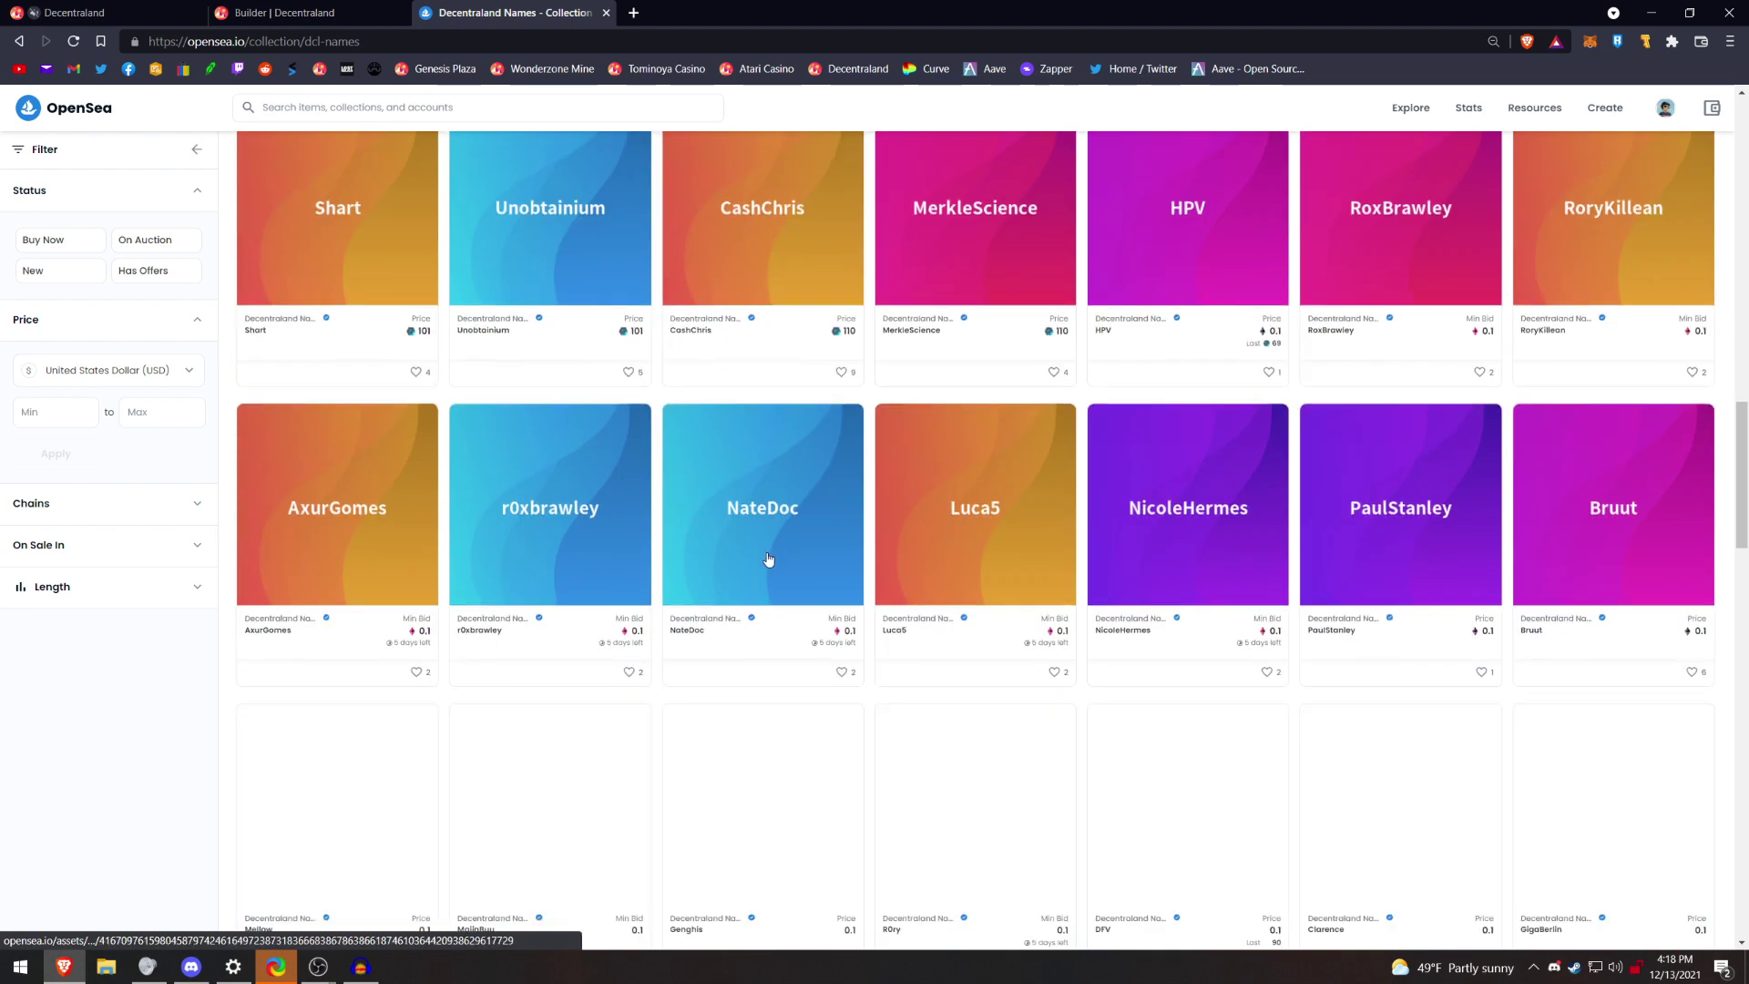
pyautogui.scroll(-5, 1127, 586)
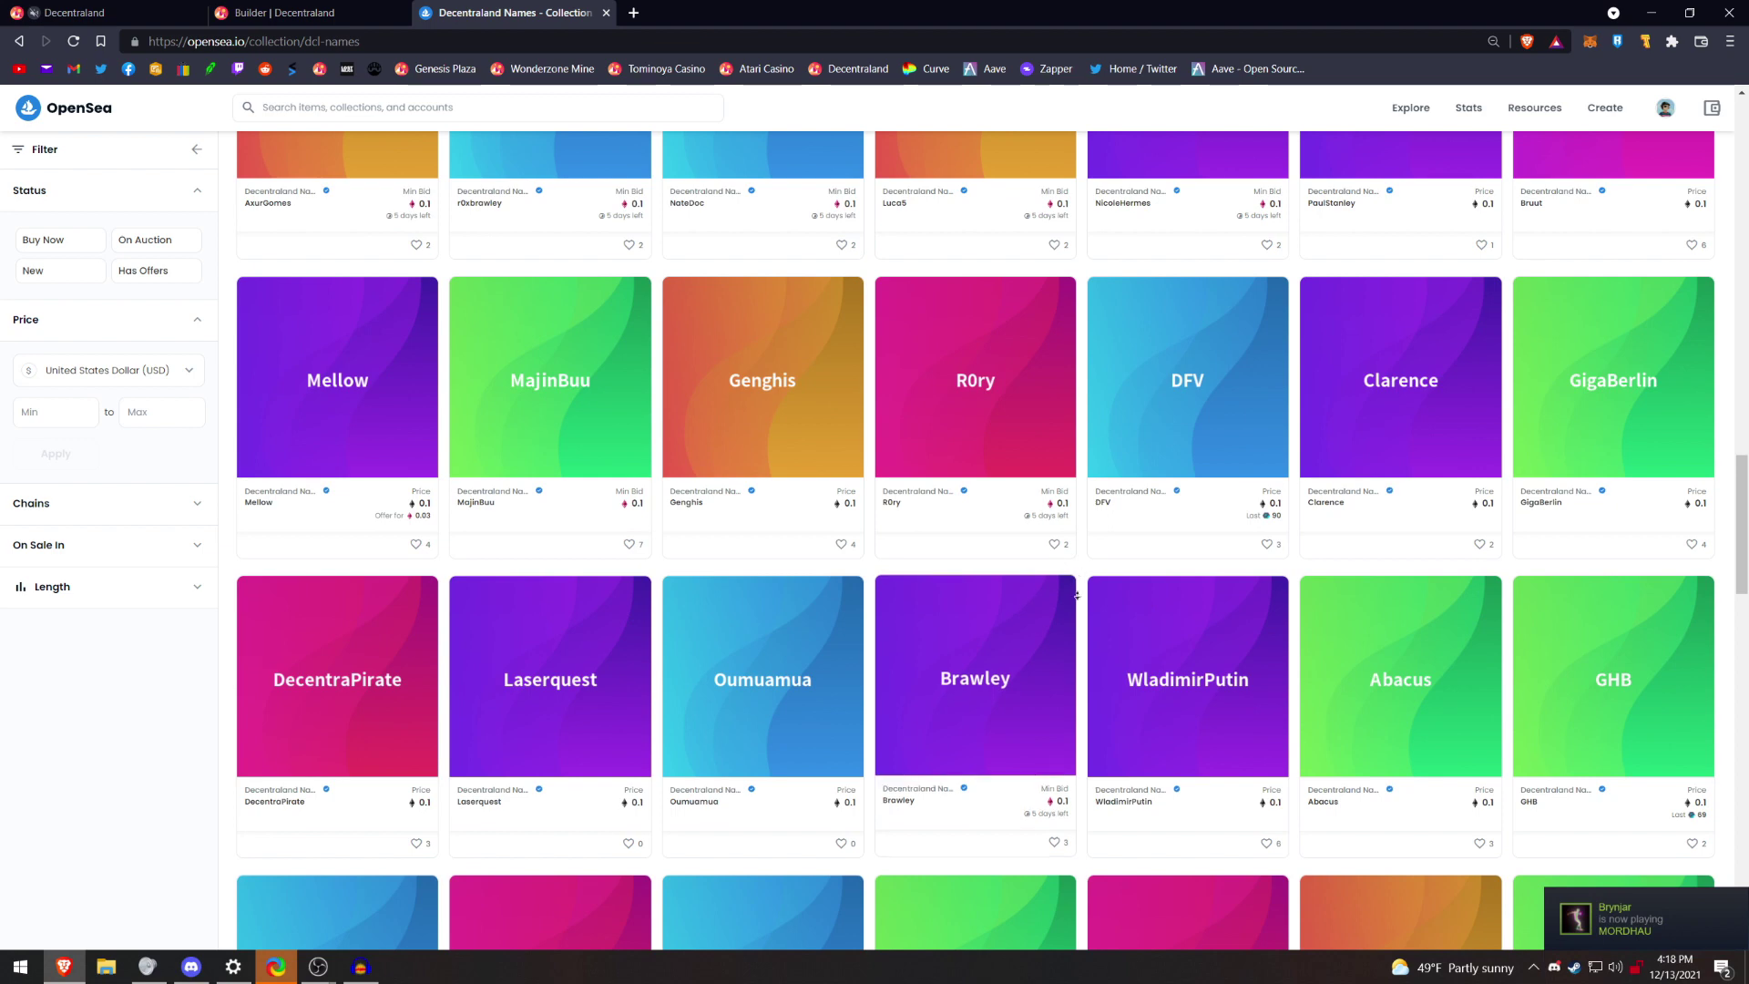
pyautogui.scroll(-2, 1073, 578)
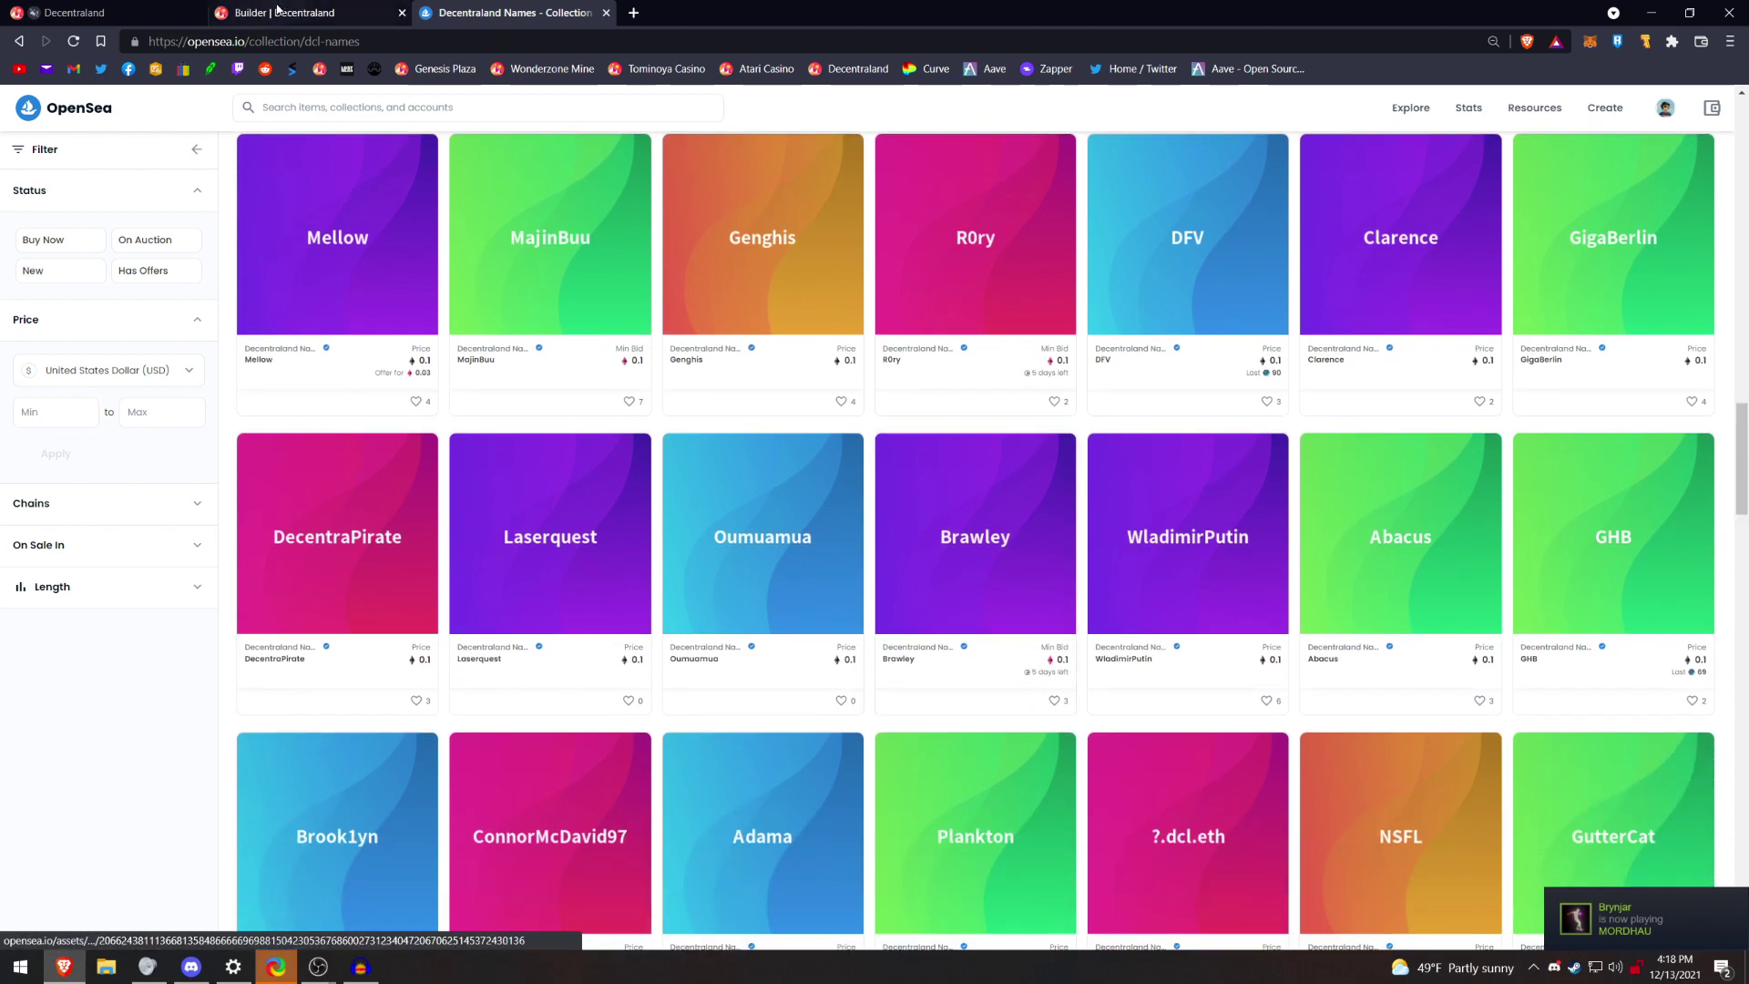
# Compare the Builder's name claim cost with the listing prices and floor price of Decentraland Names on OpenSea
pyautogui.click(282, 12)
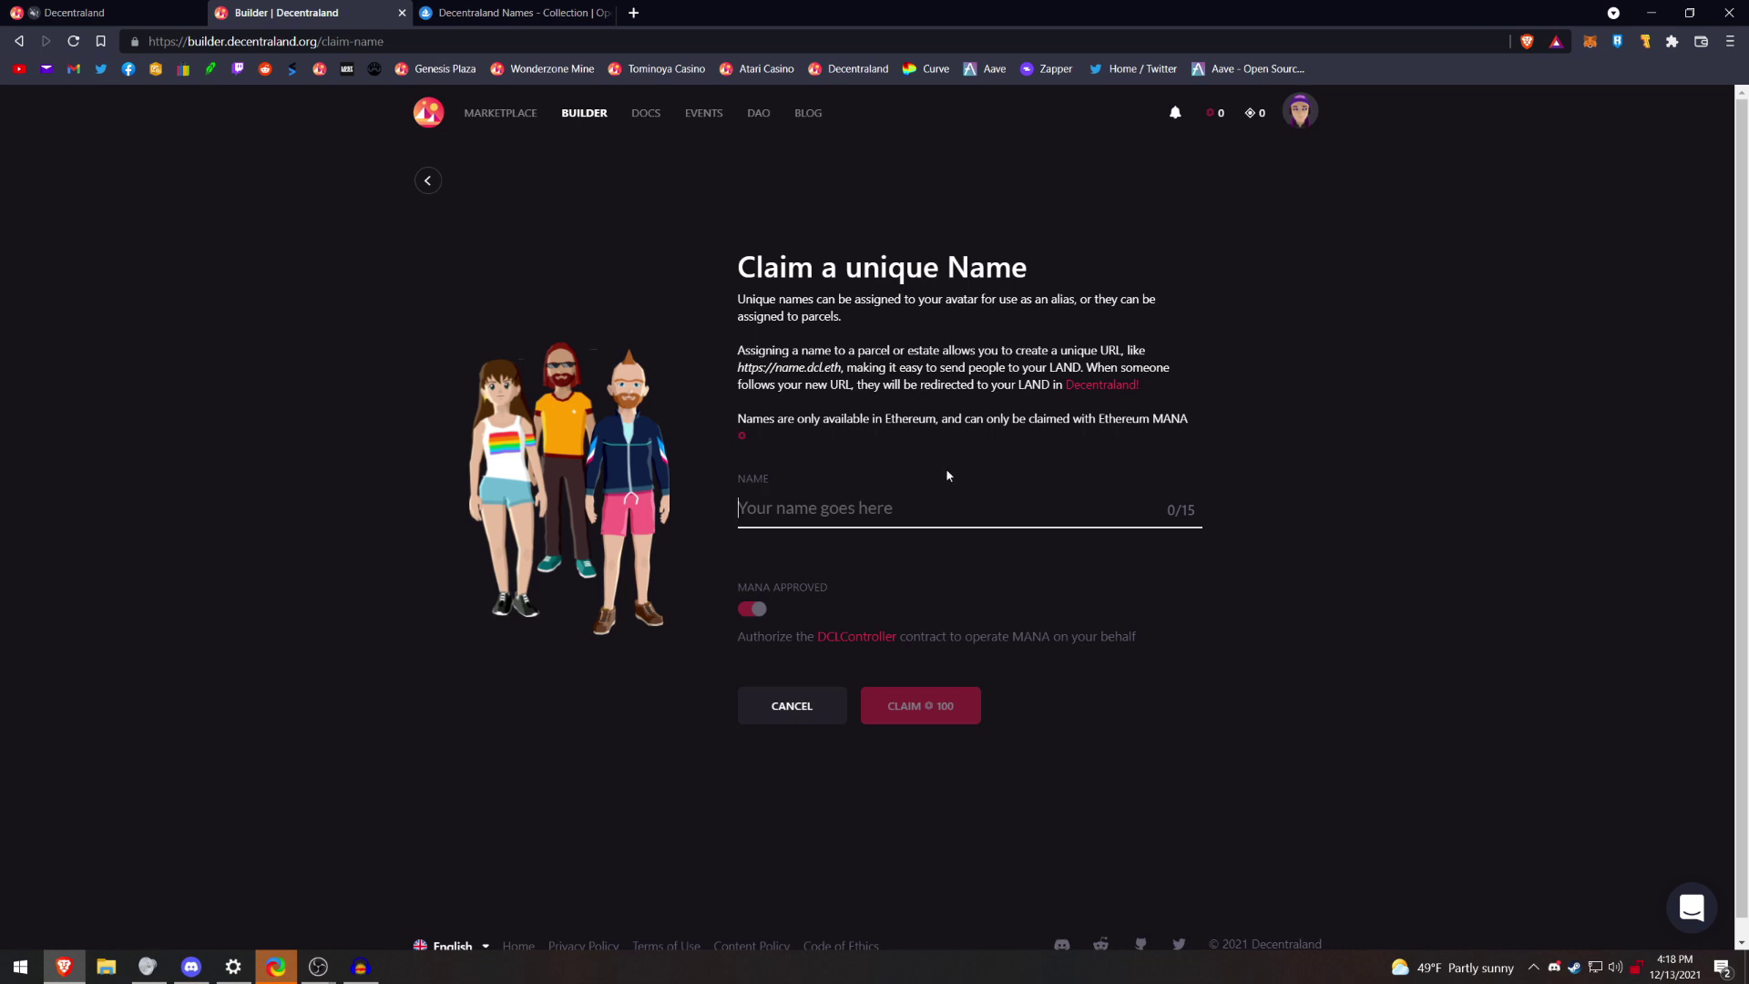
pyautogui.click(510, 13)
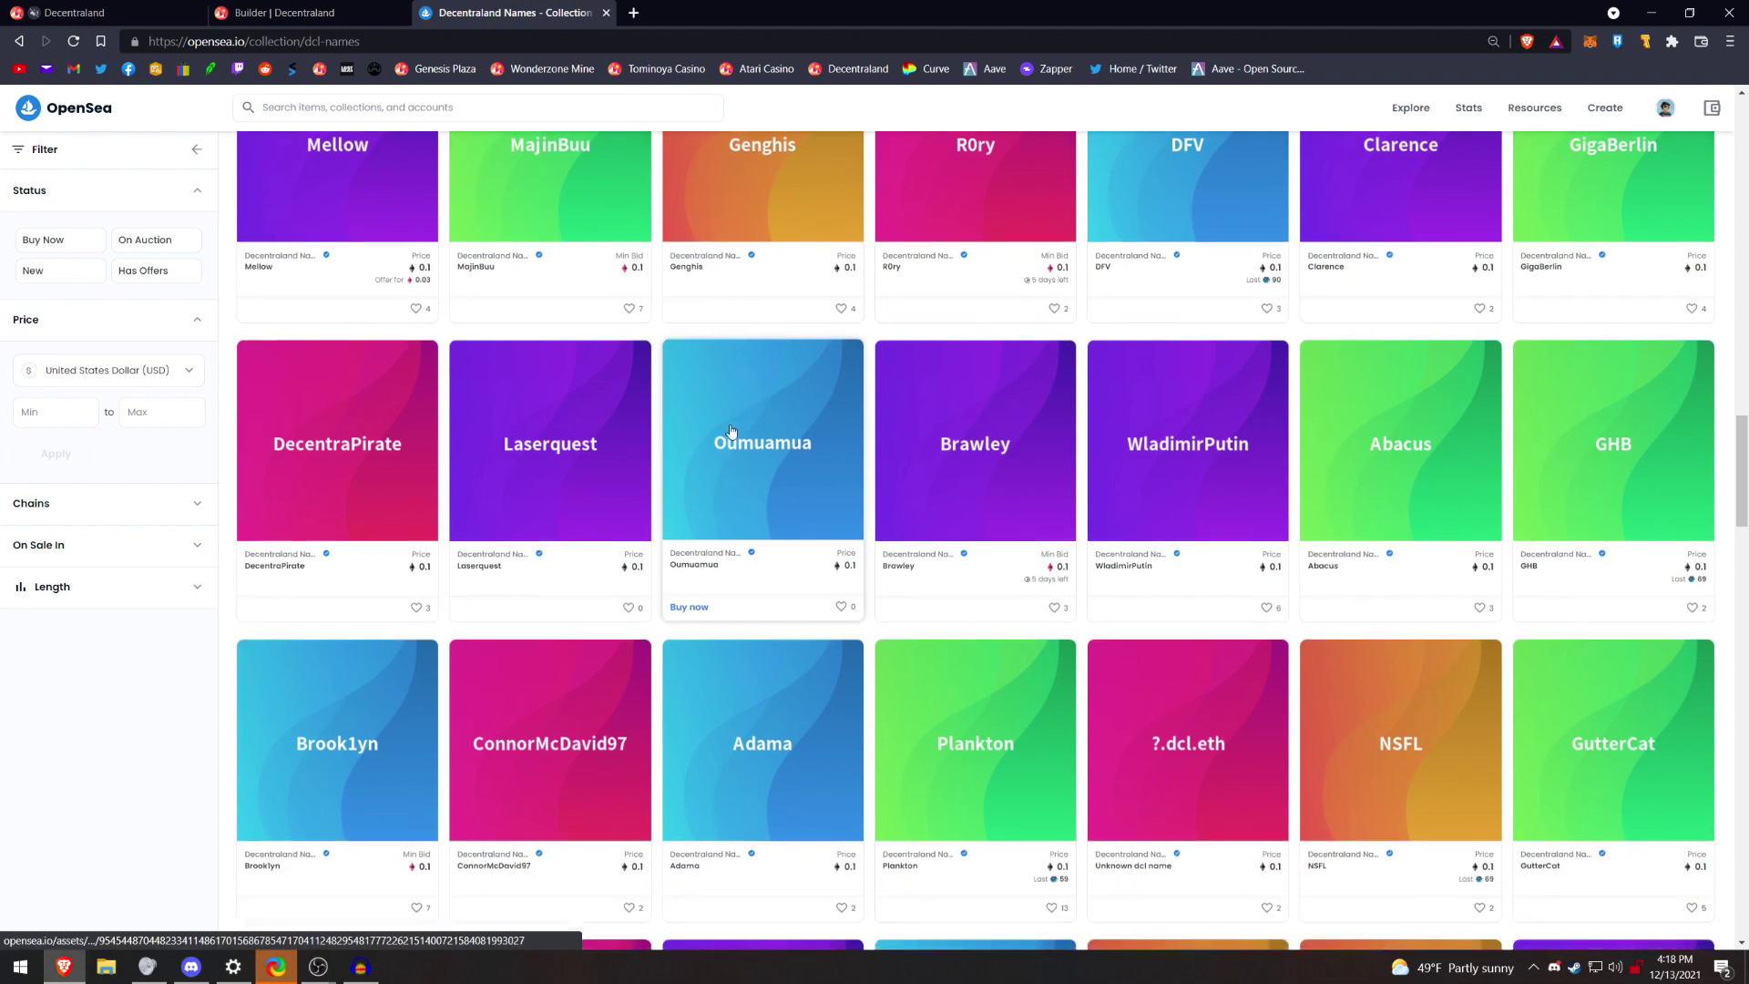
pyautogui.scroll(-3, 750, 410)
pyautogui.scroll(15, 872, 475)
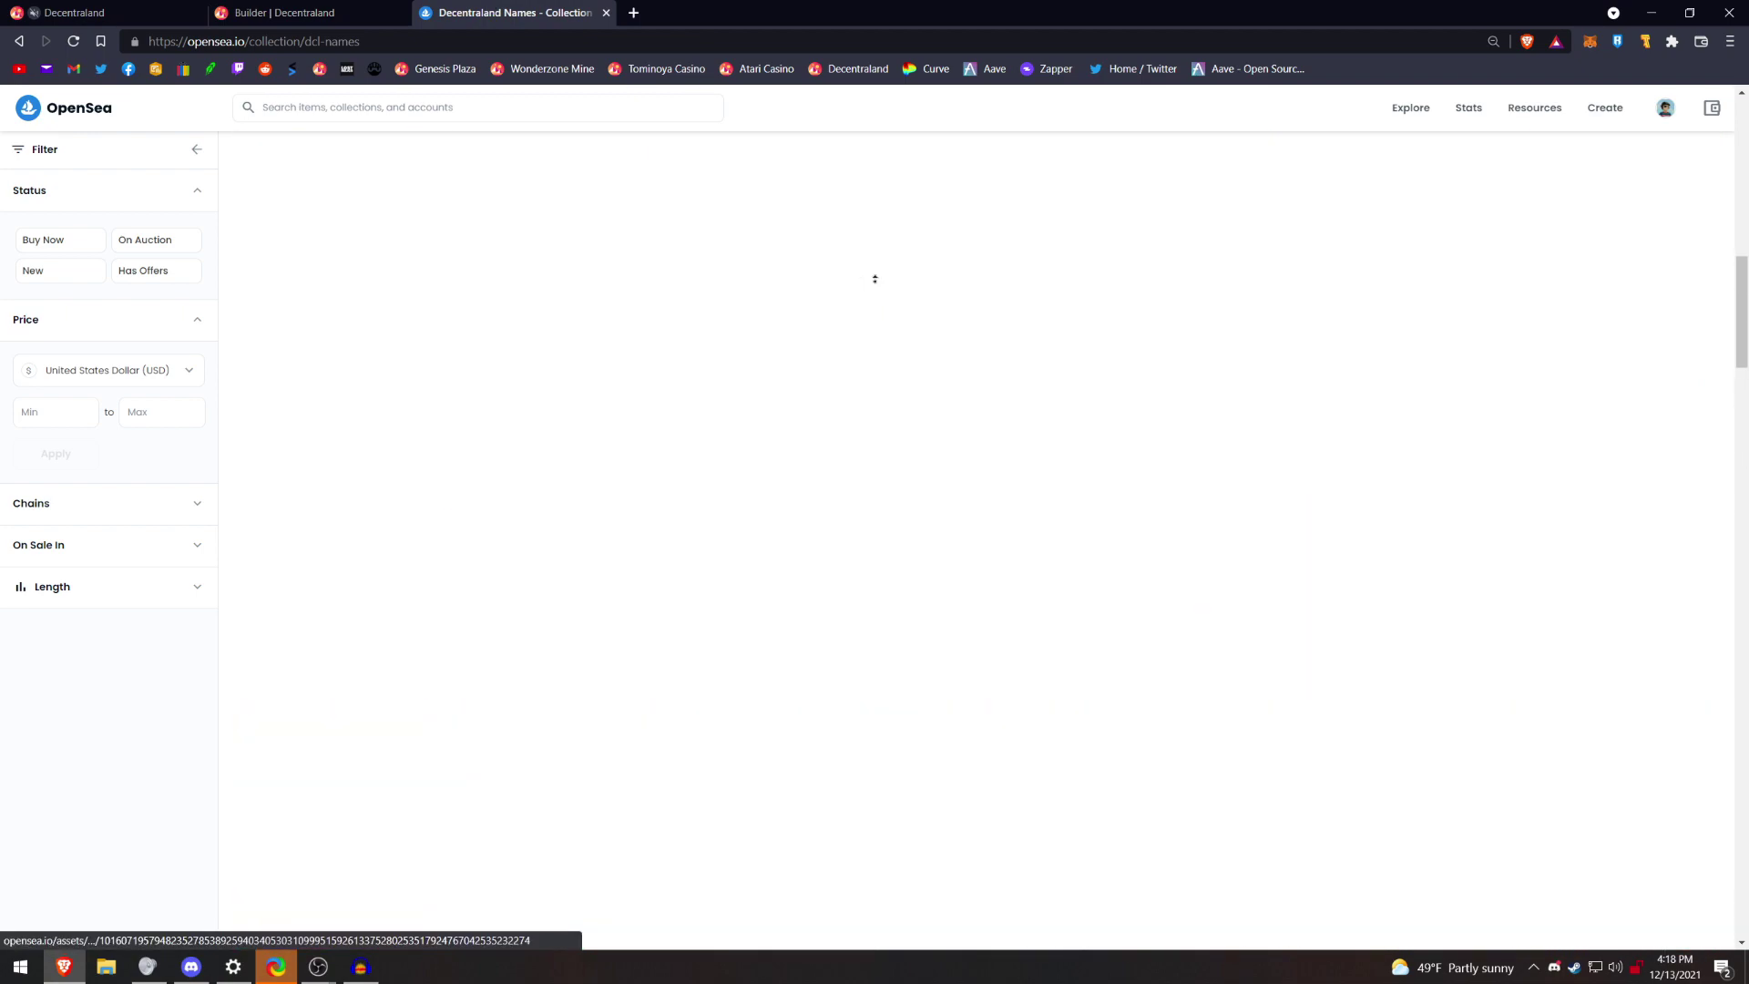
pyautogui.scroll(-5, 841, 457)
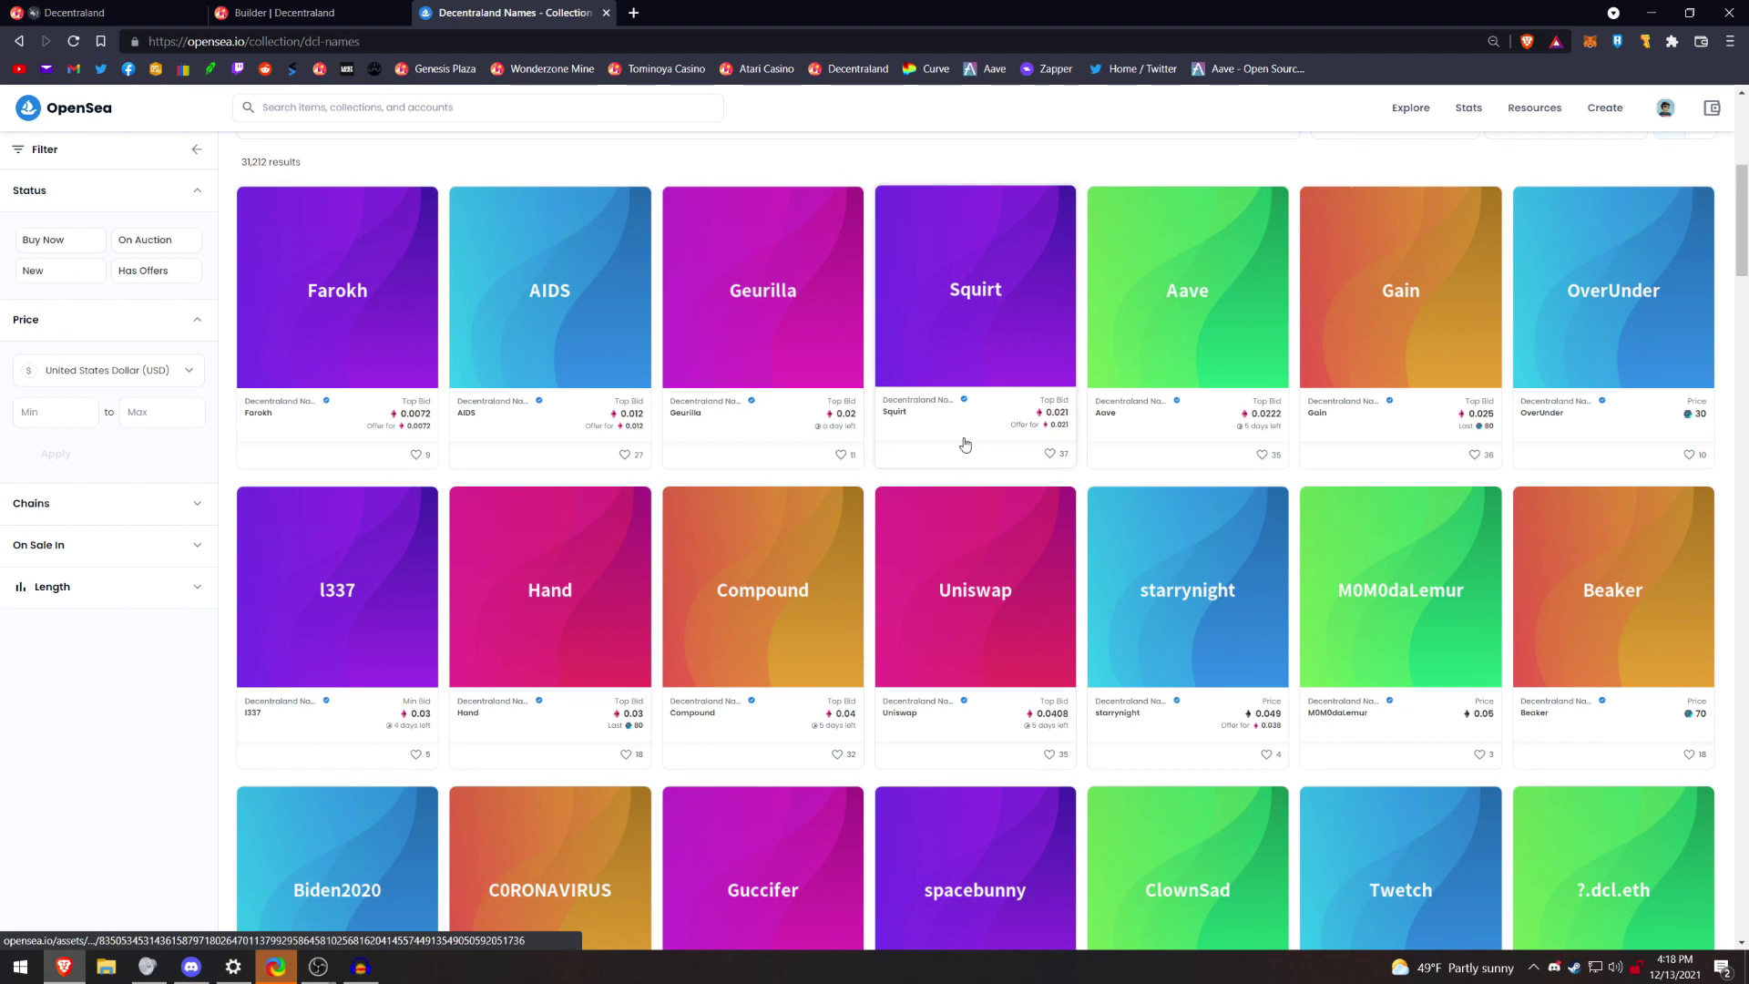
pyautogui.scroll(3, 1135, 405)
pyautogui.scroll(3, 1161, 460)
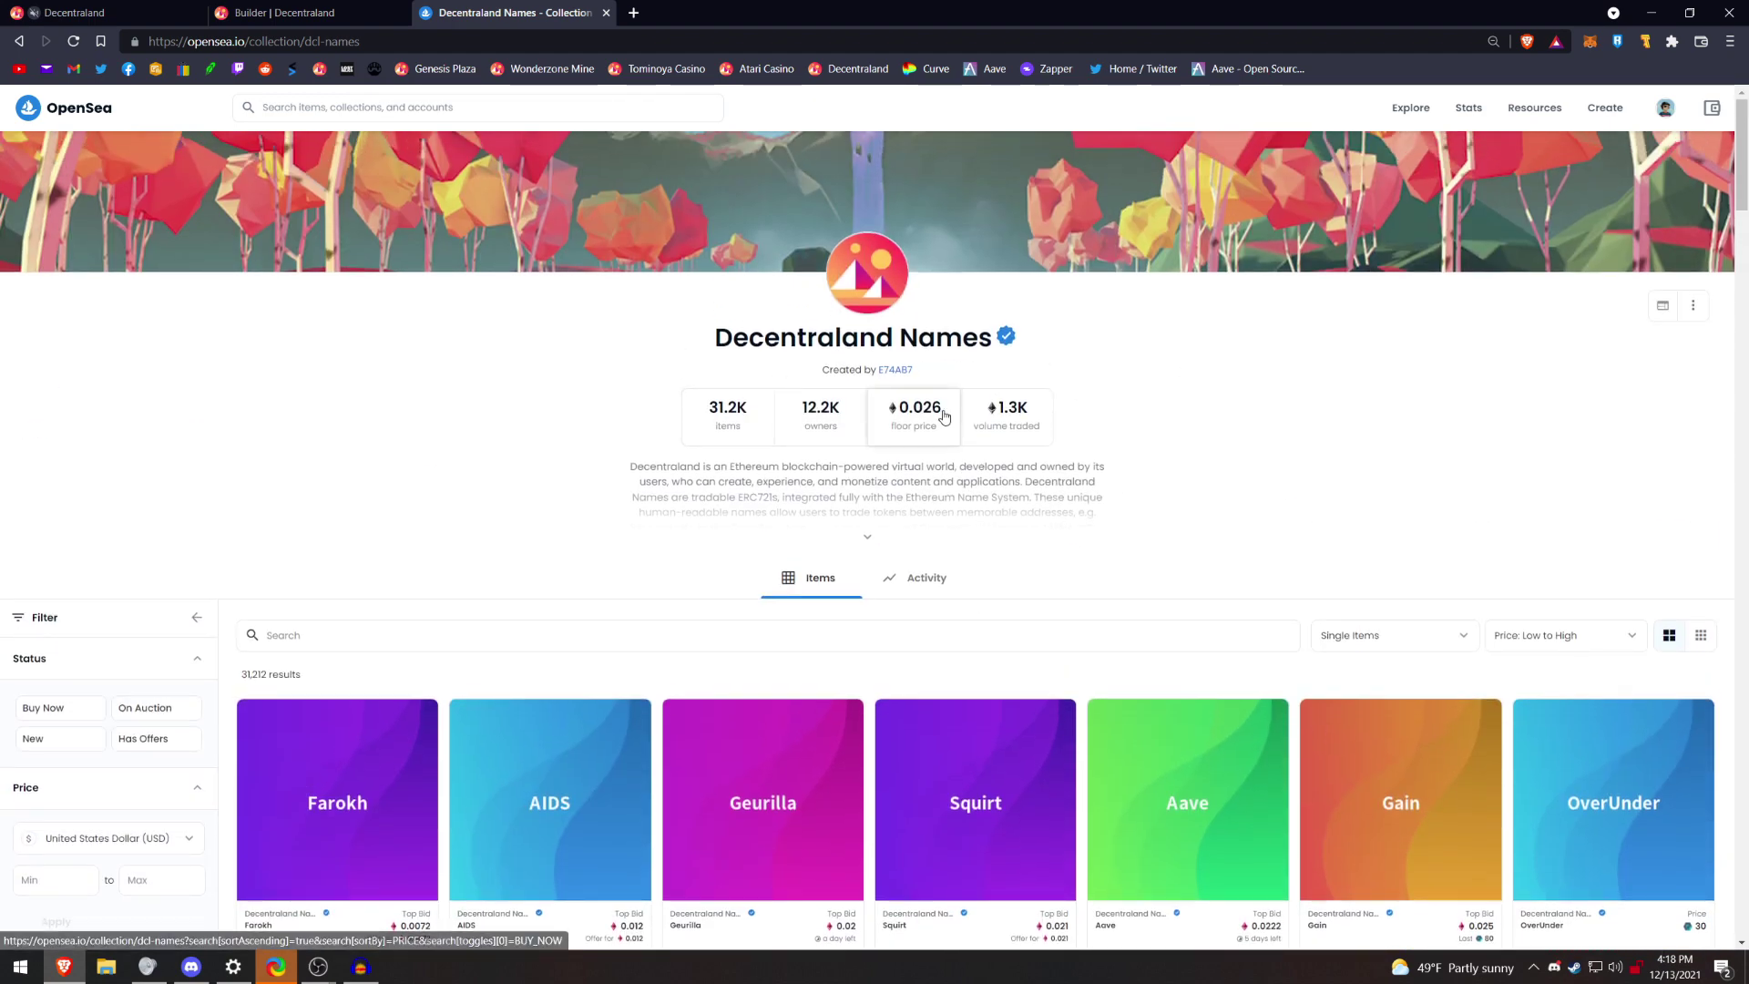
# Return to the Decentraland world and walk the avatar to the striped pavilion in first-person view
pyautogui.click(355, 11)
pyautogui.click(157, 11)
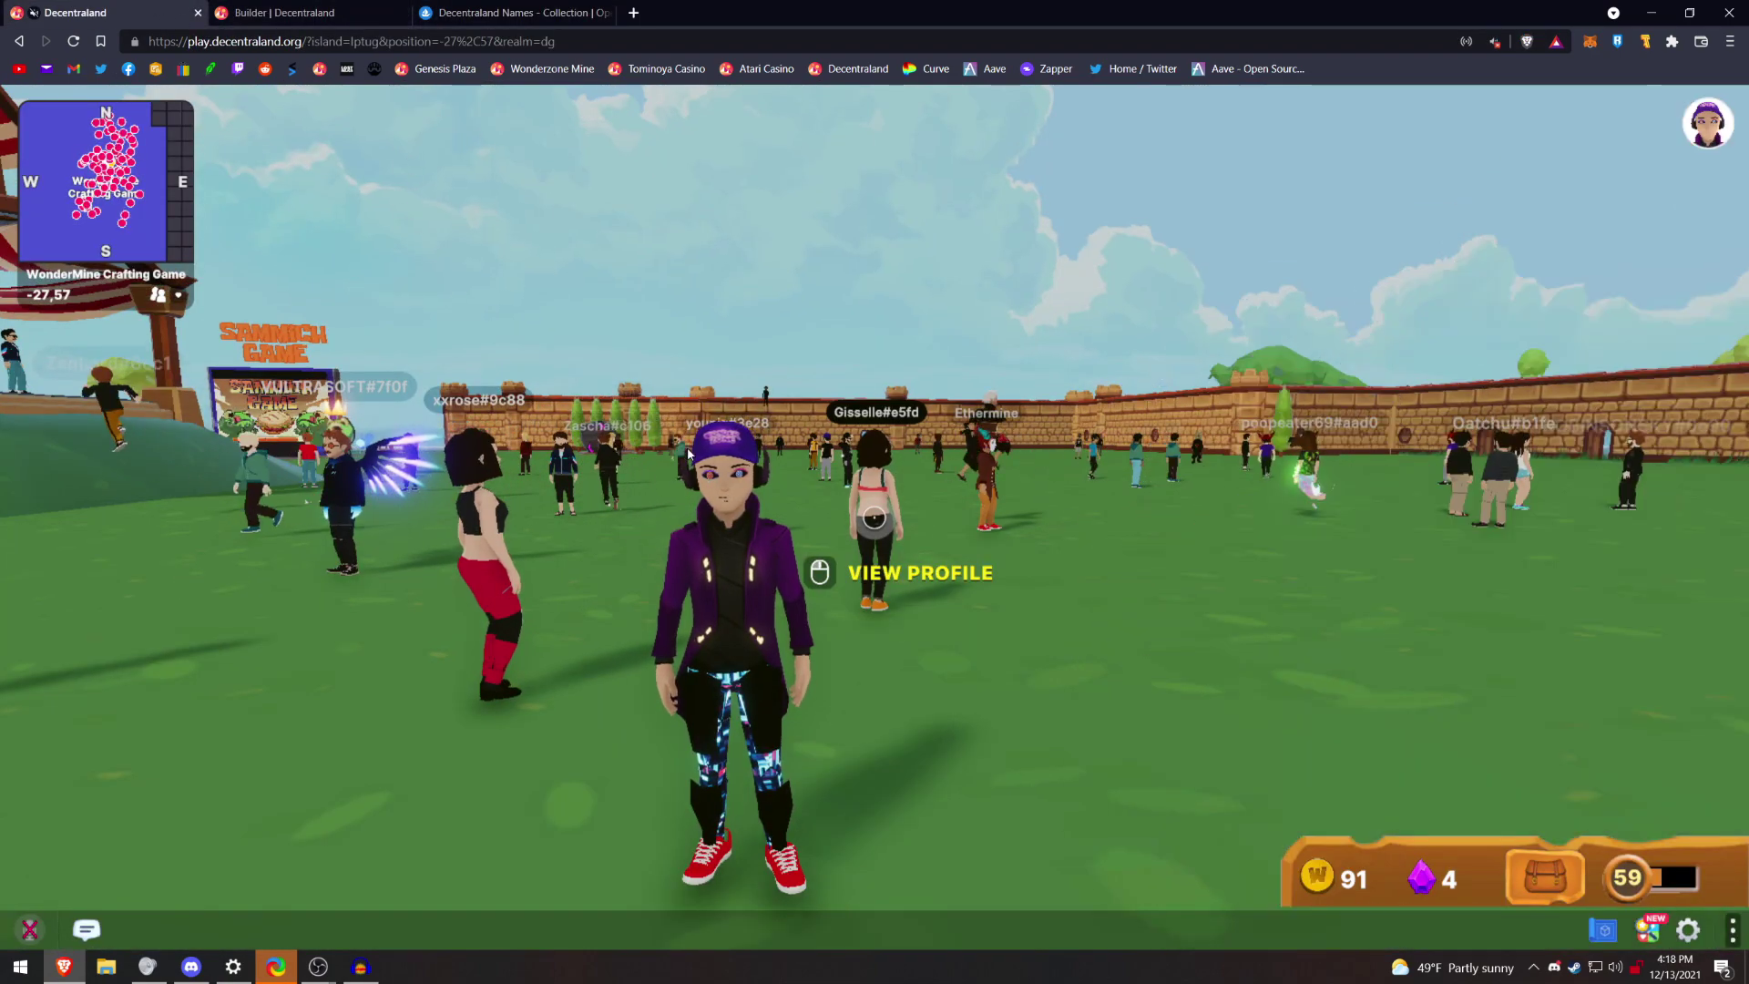
pyautogui.click(408, 211)
pyautogui.press('w')
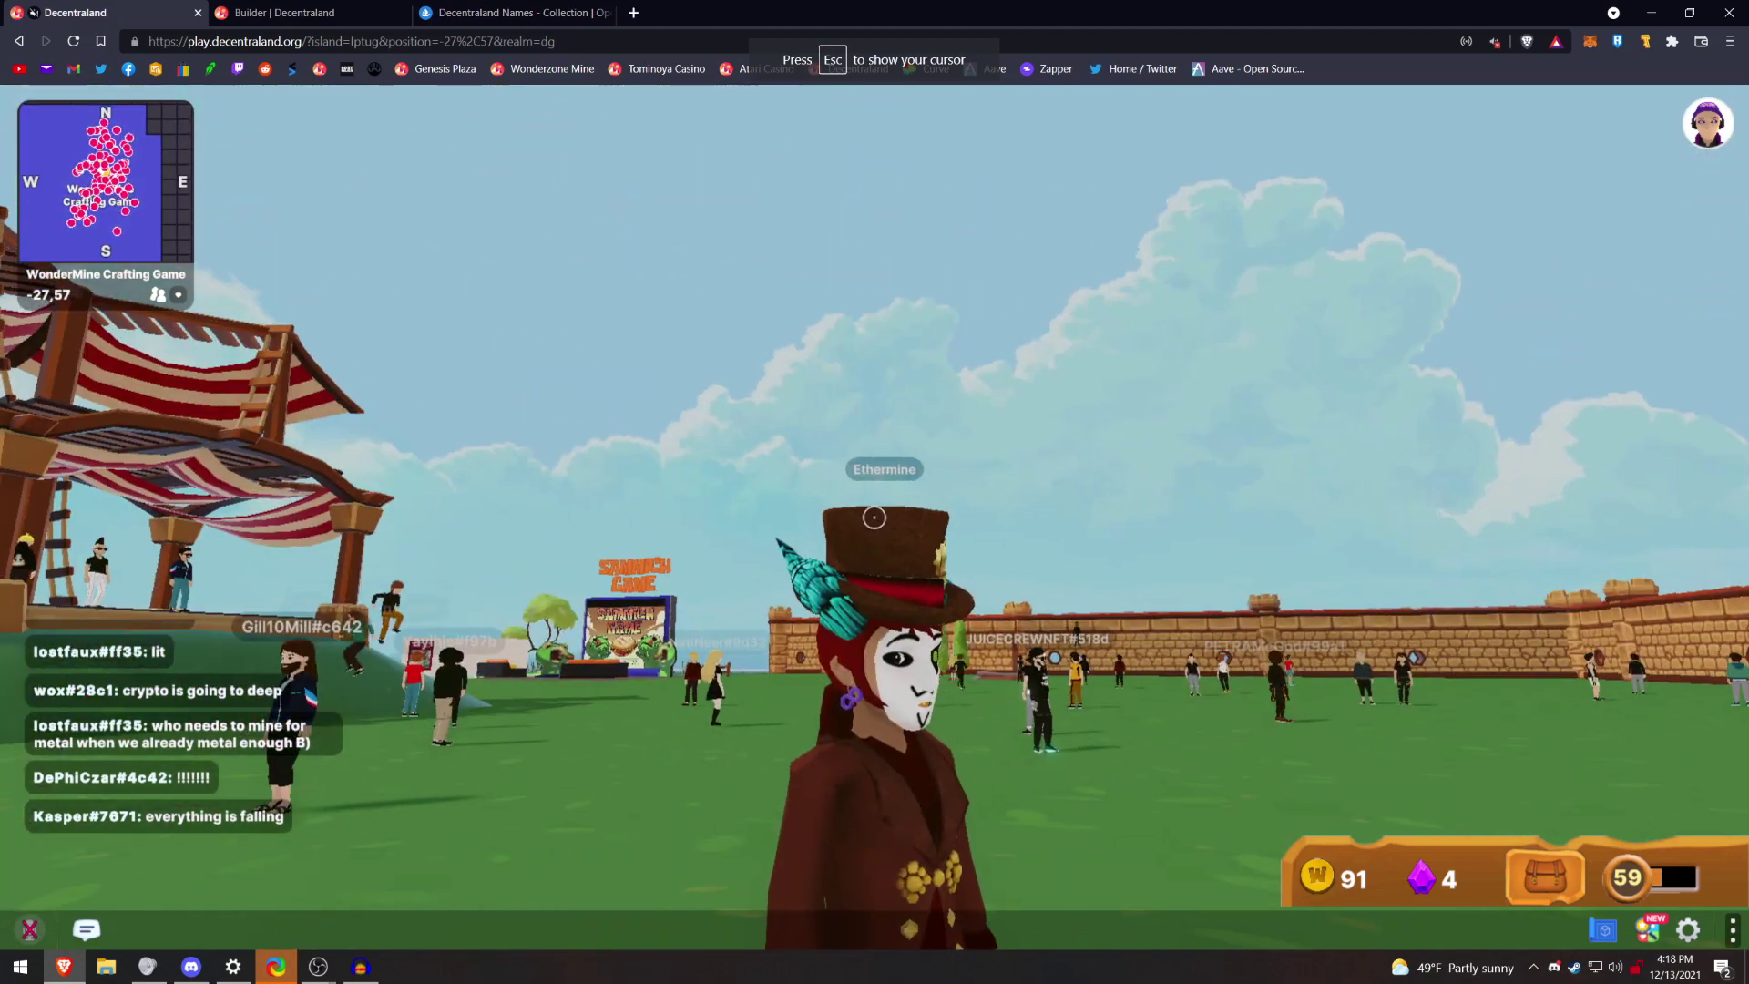
pyautogui.press('w')
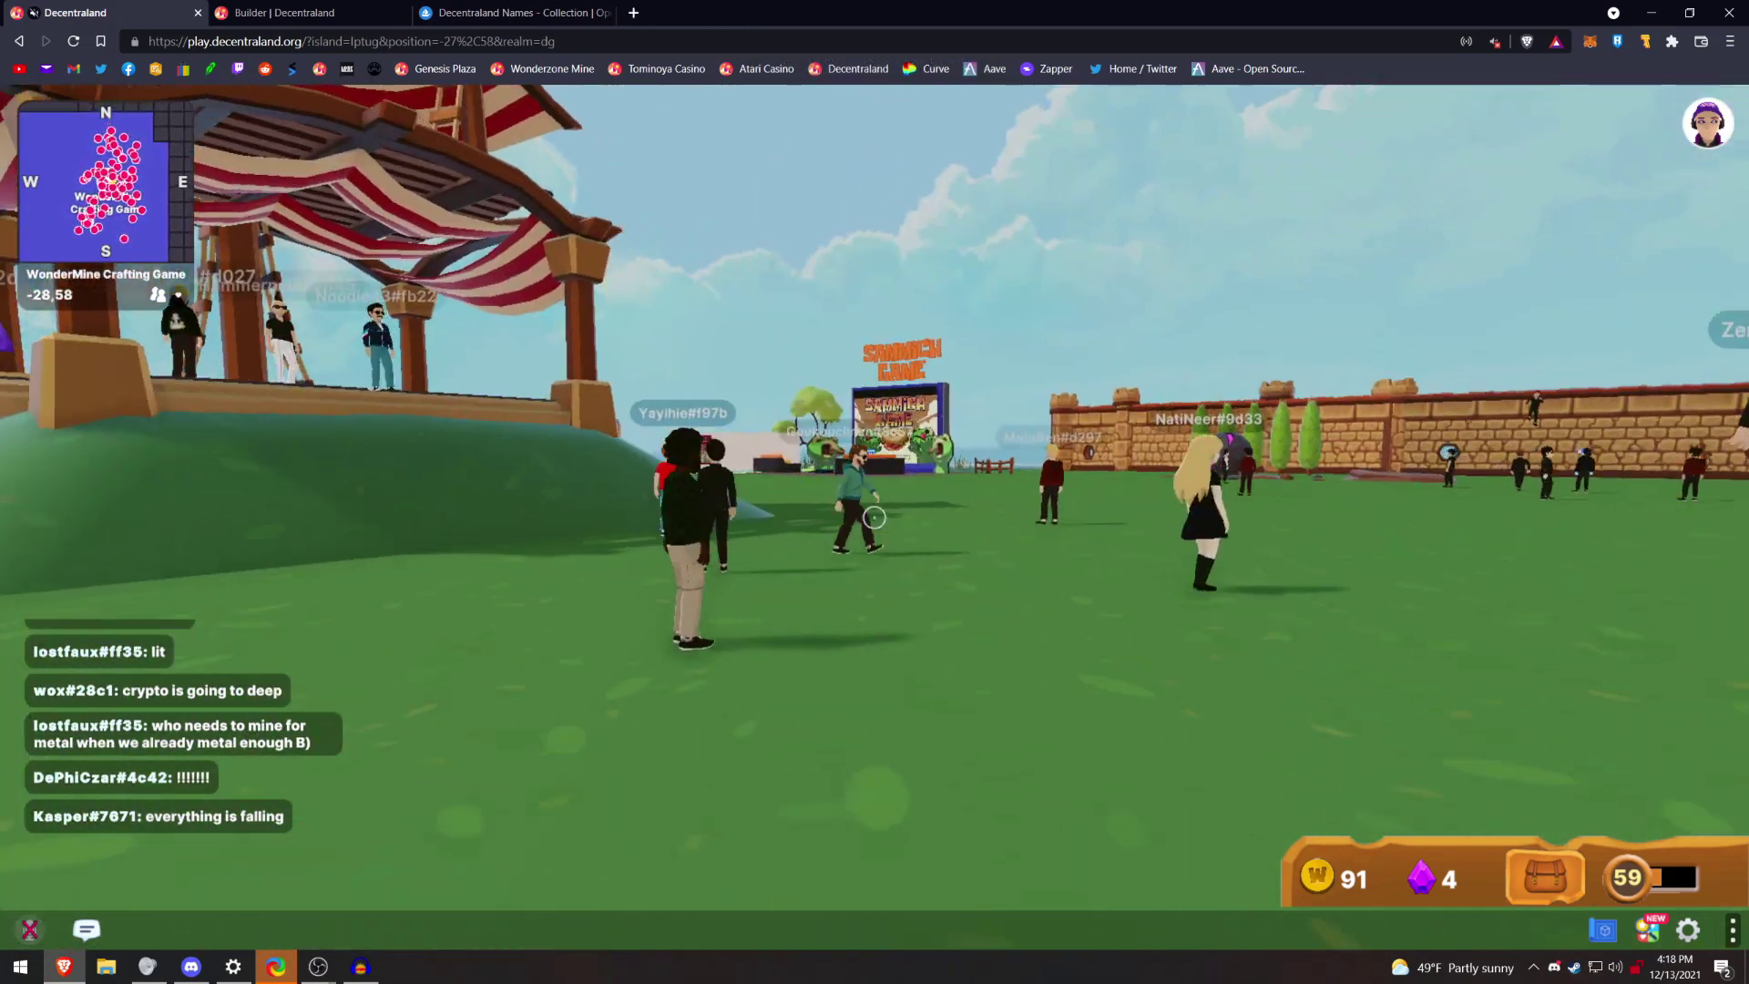
pyautogui.press('w')
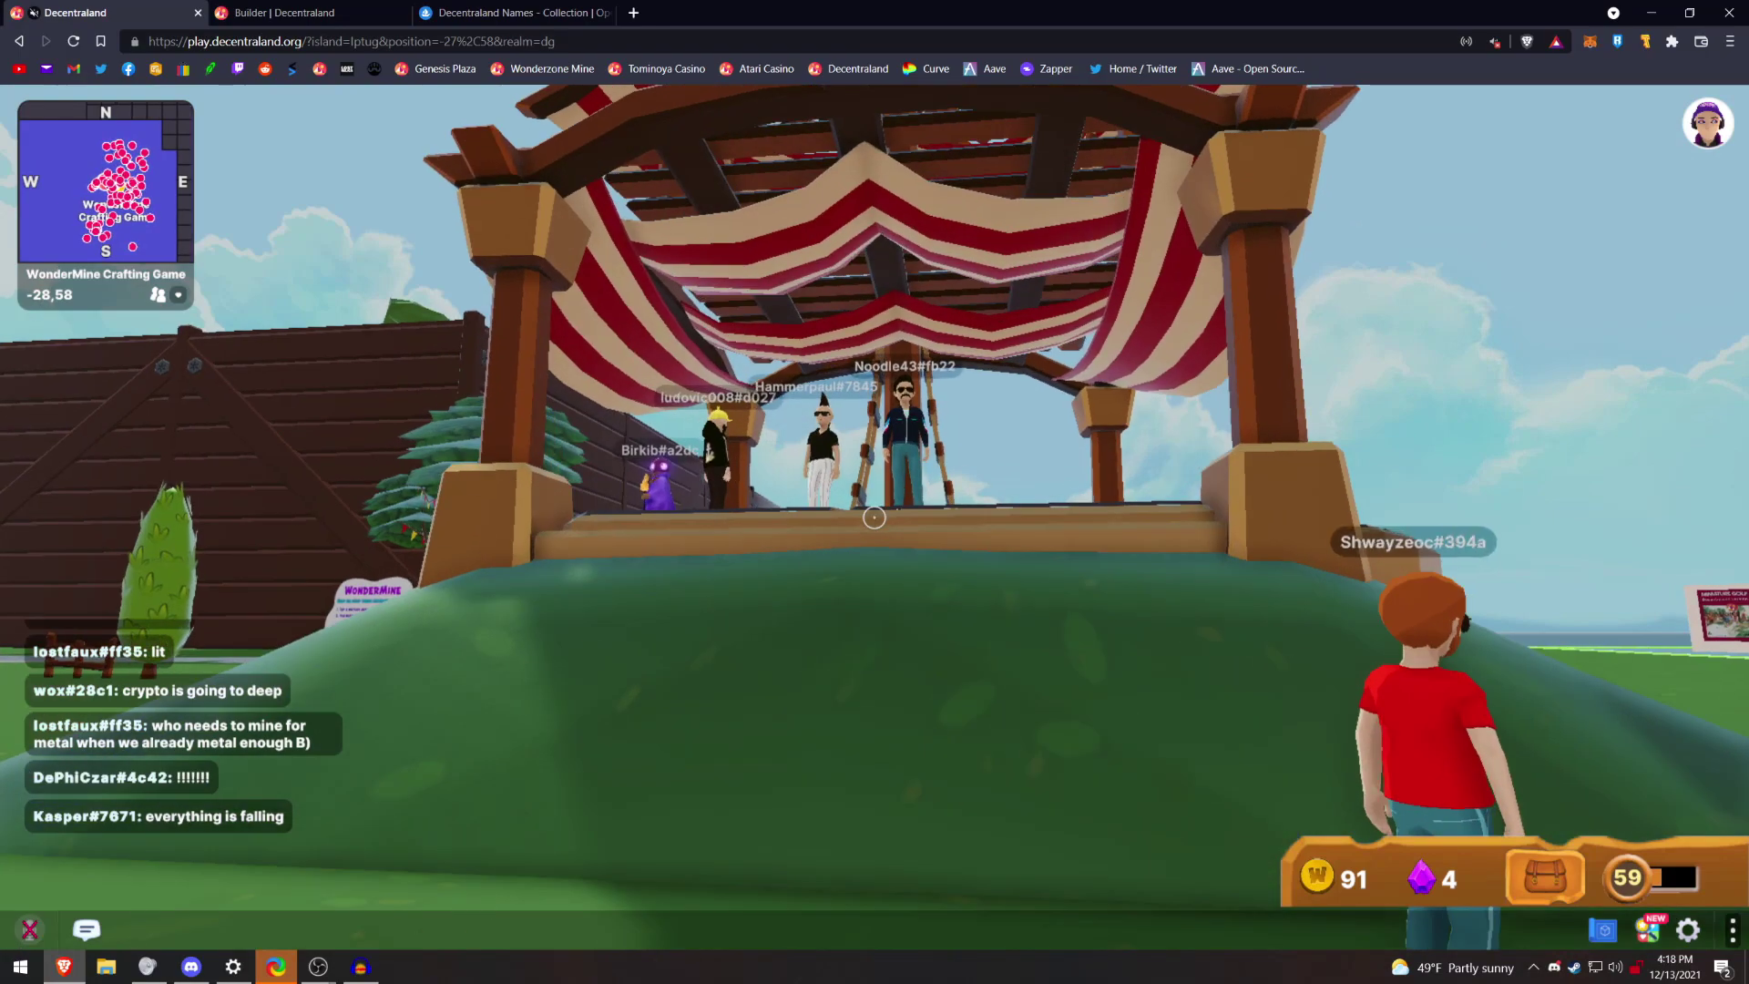
# Walk away from the pavilion among the other avatars and switch back to third-person view
pyautogui.press('w')
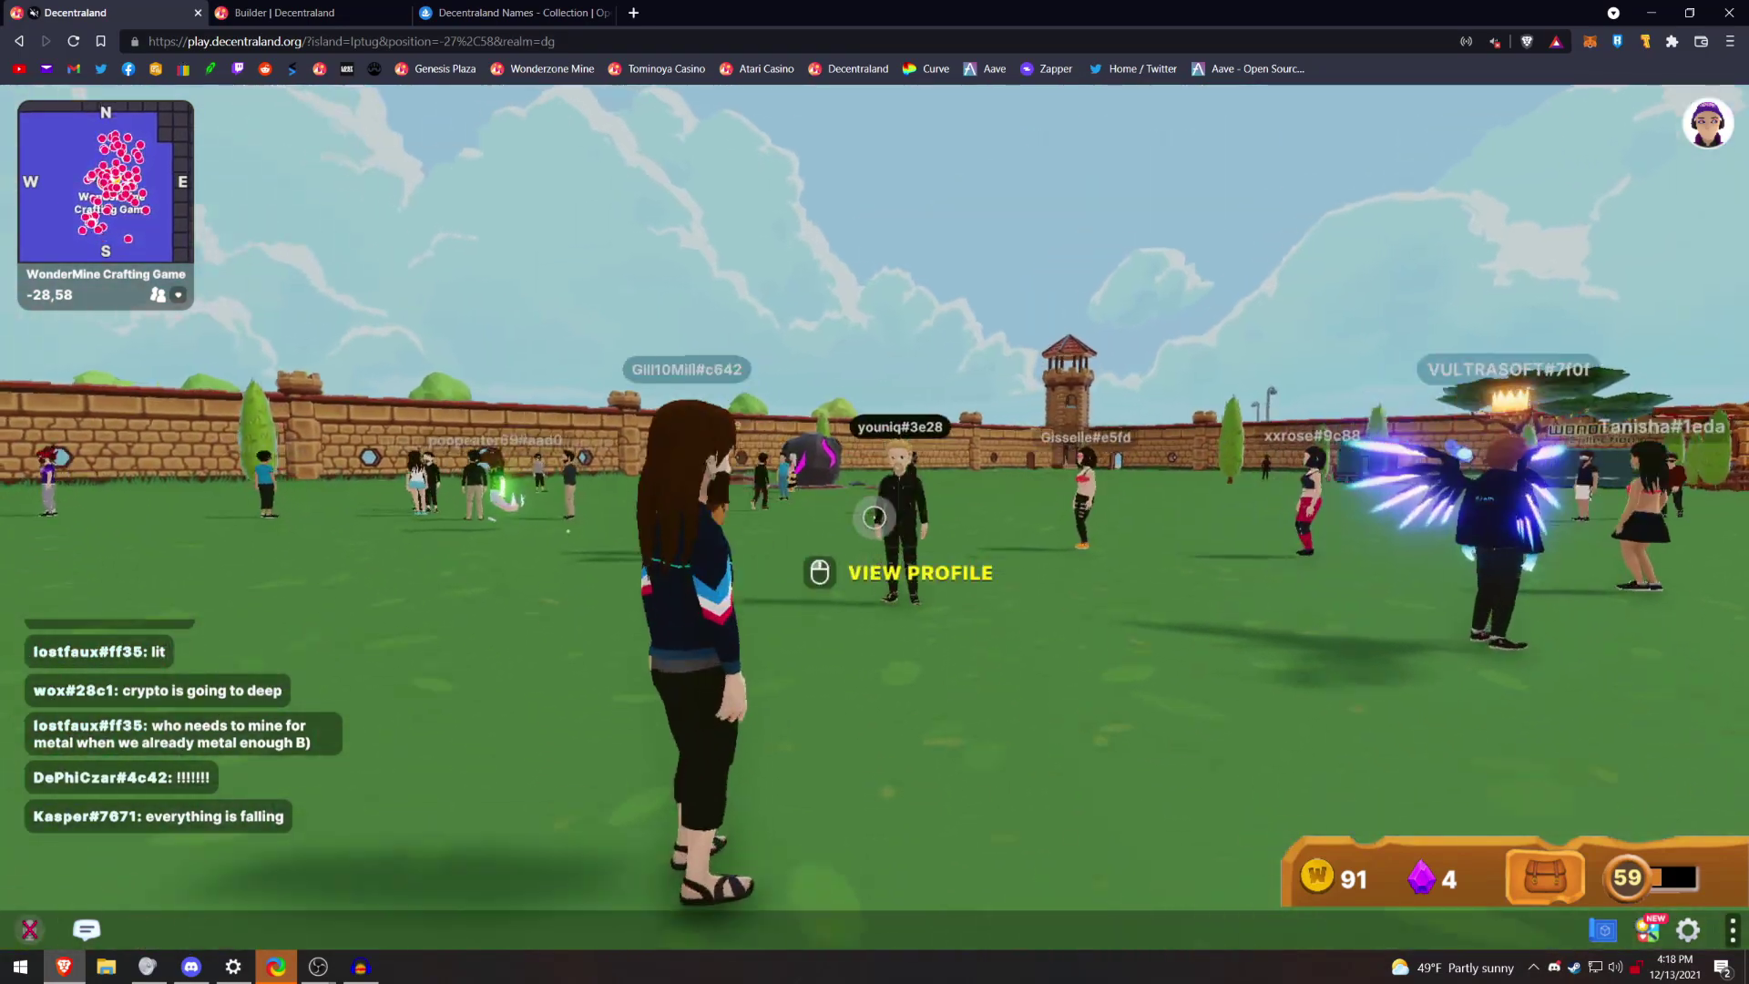
pyautogui.press('w')
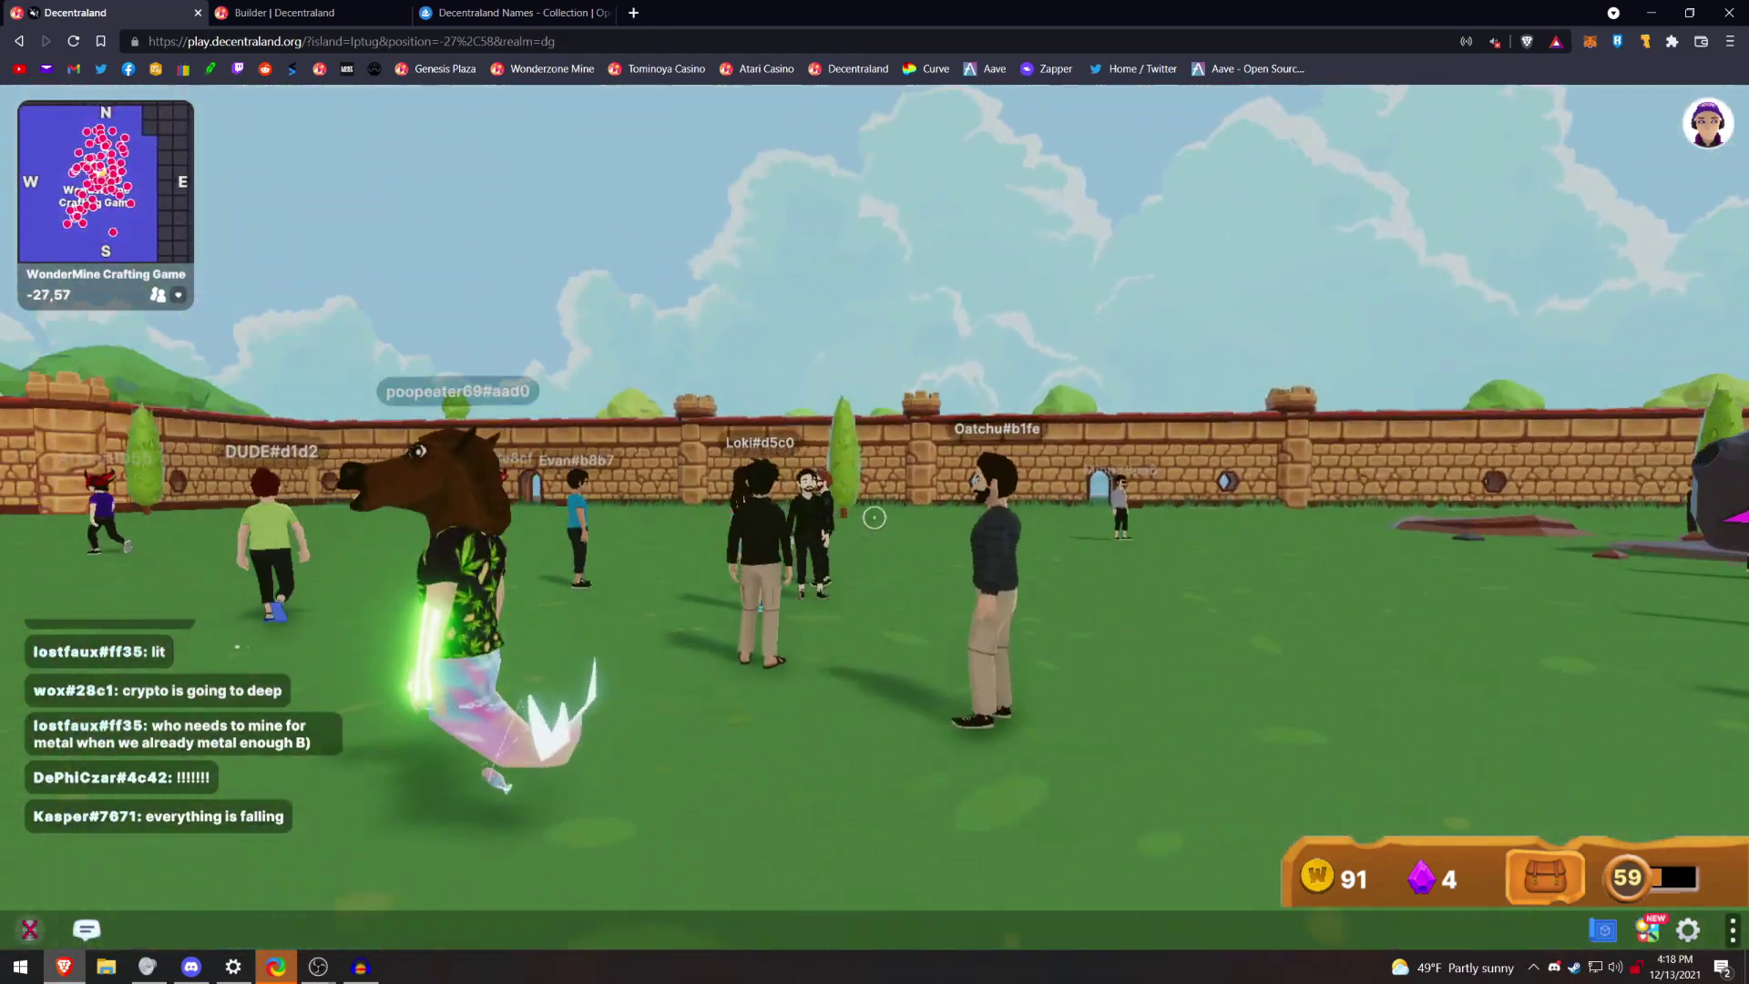
pyautogui.press('w')
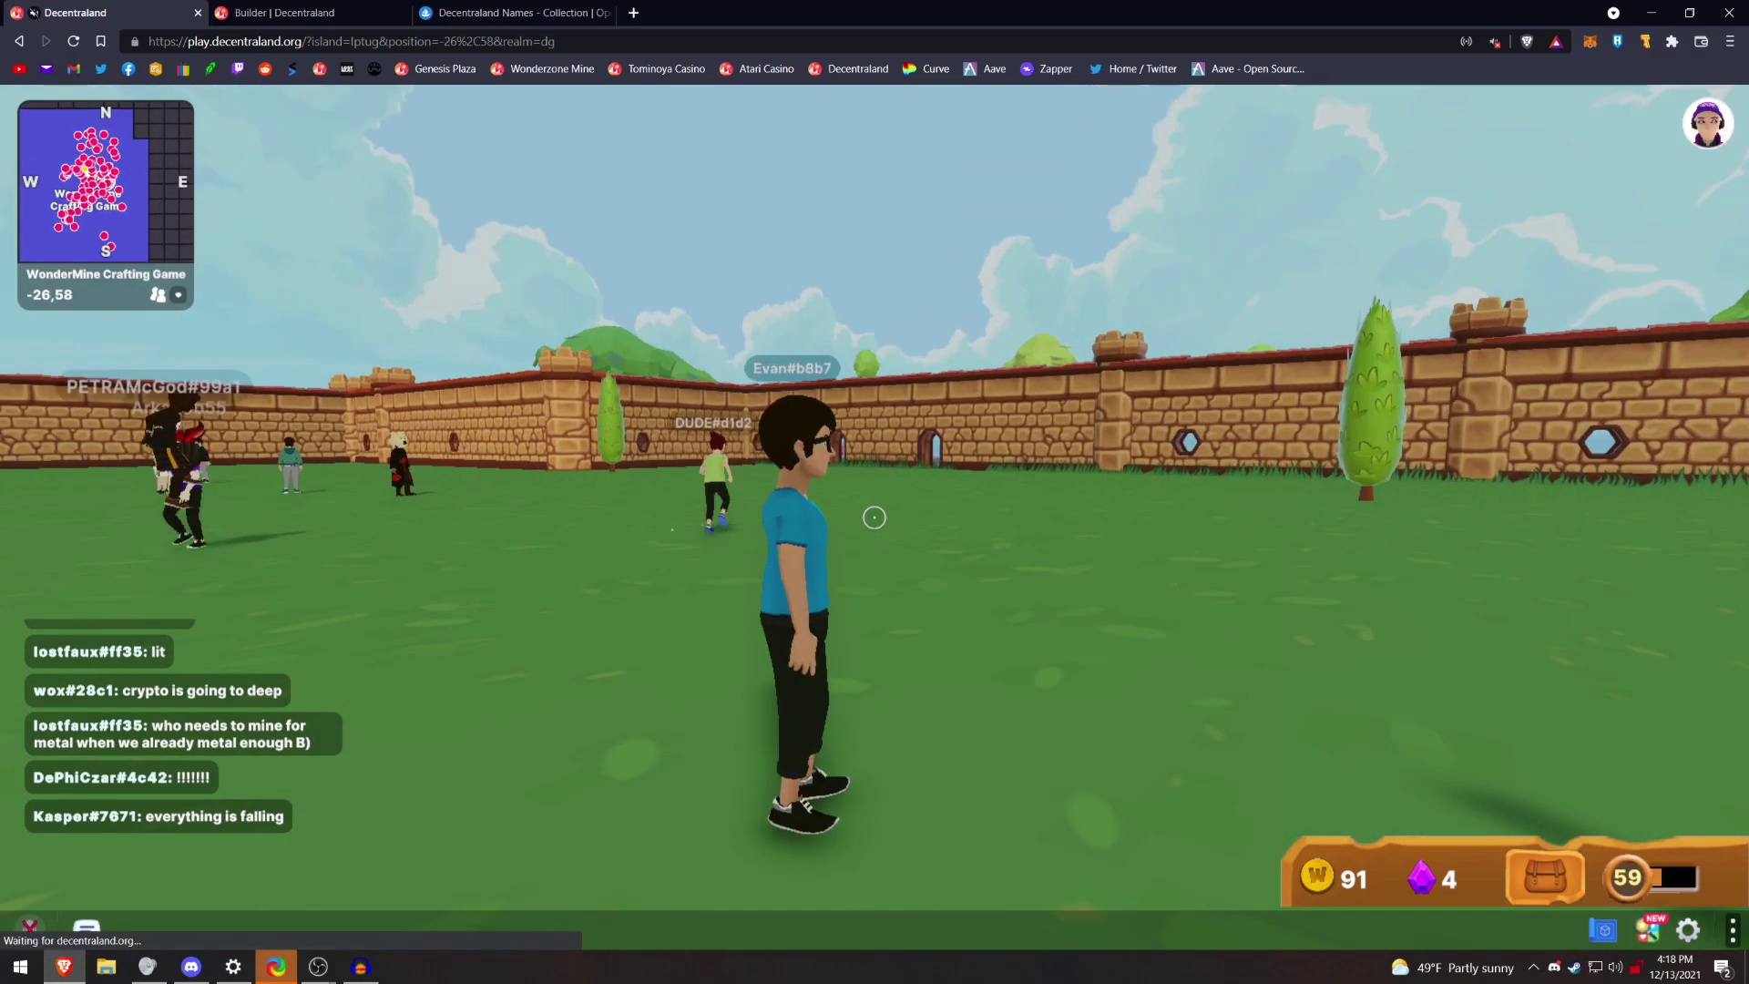
pyautogui.press('v')
pyautogui.press('s')
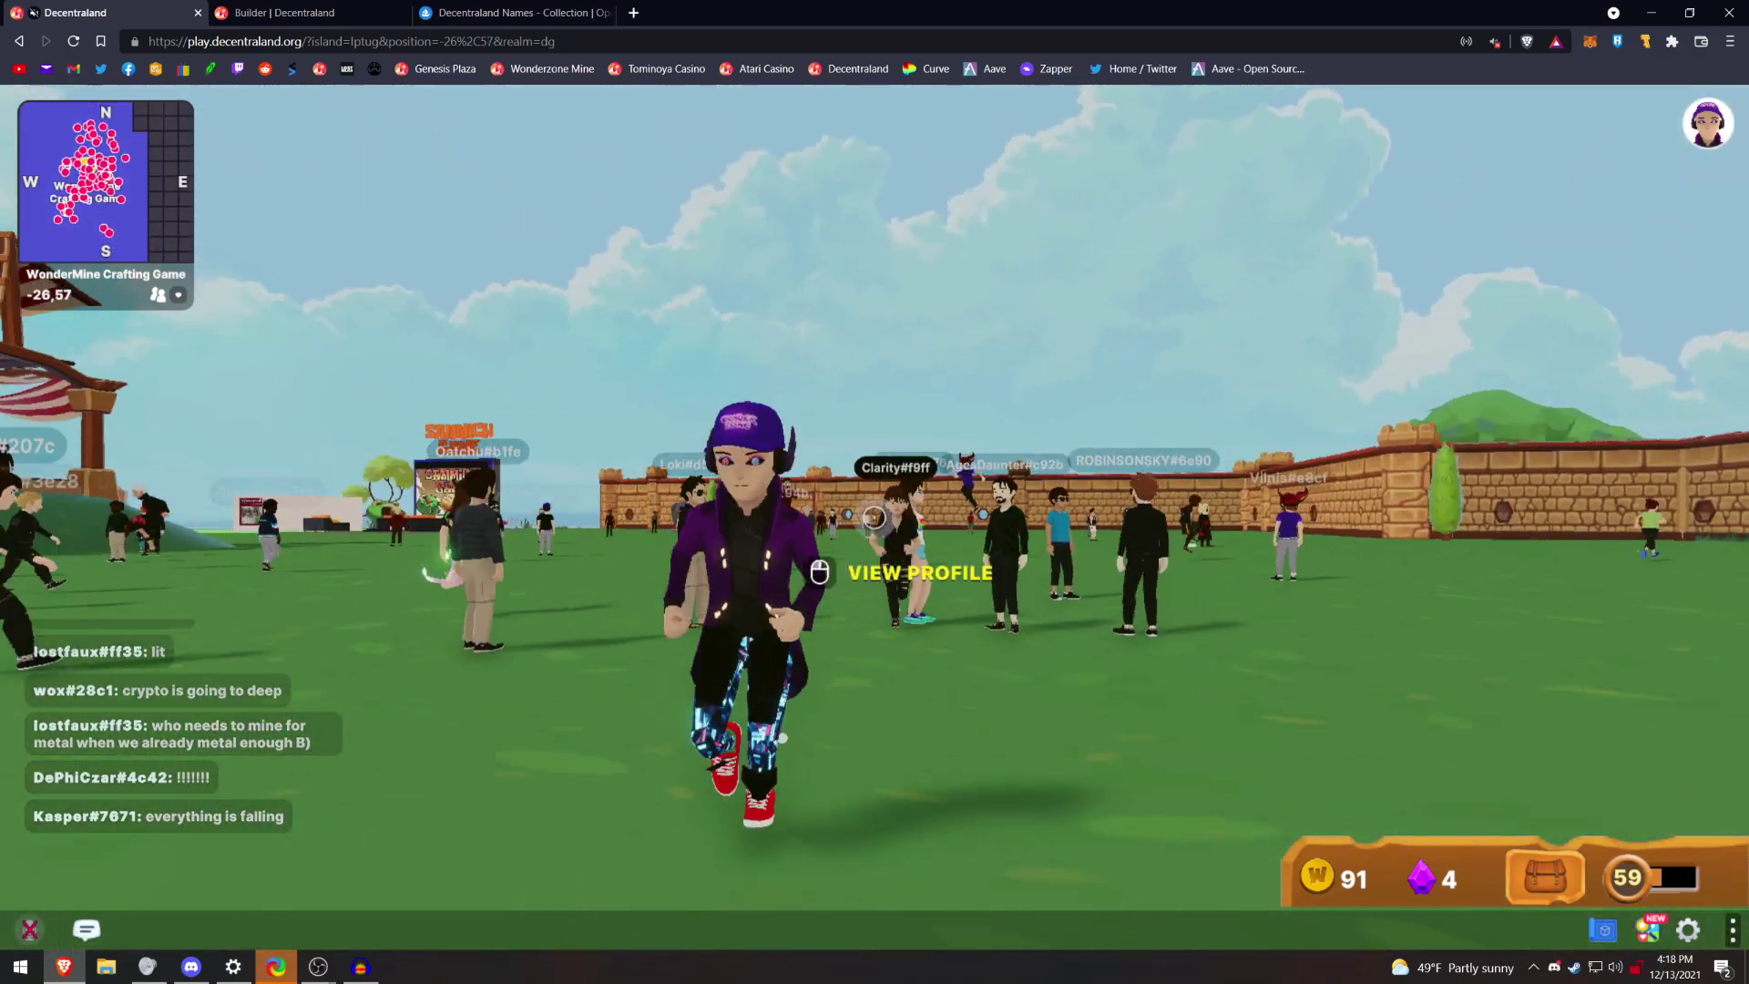